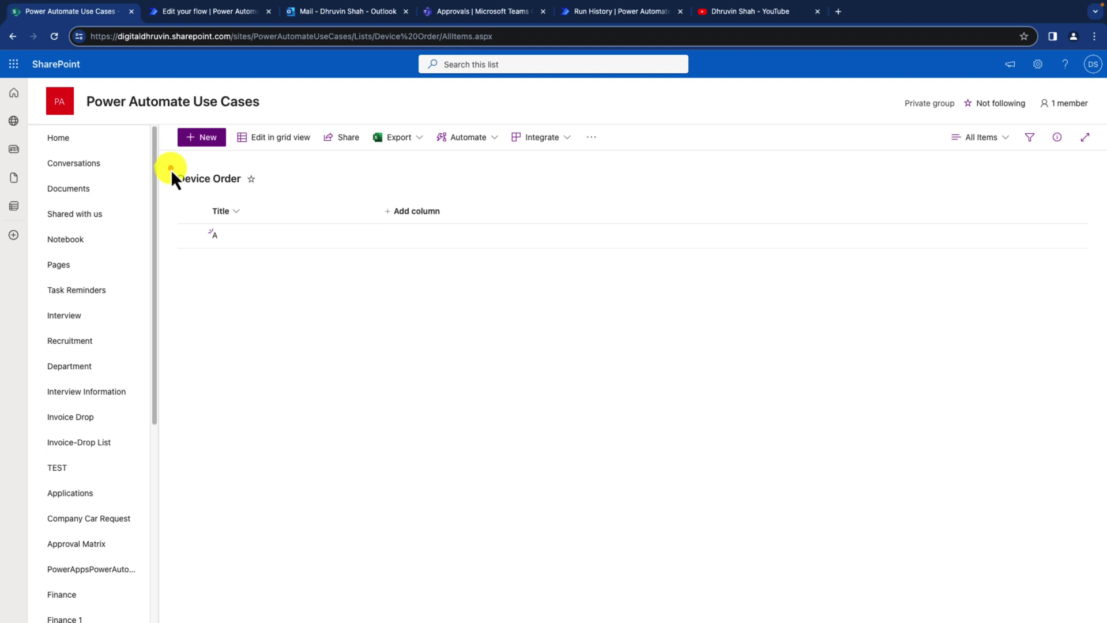
Step: Preview the Device Order new-item form's Add attachments field, then close it and return to the flow
click(203, 138)
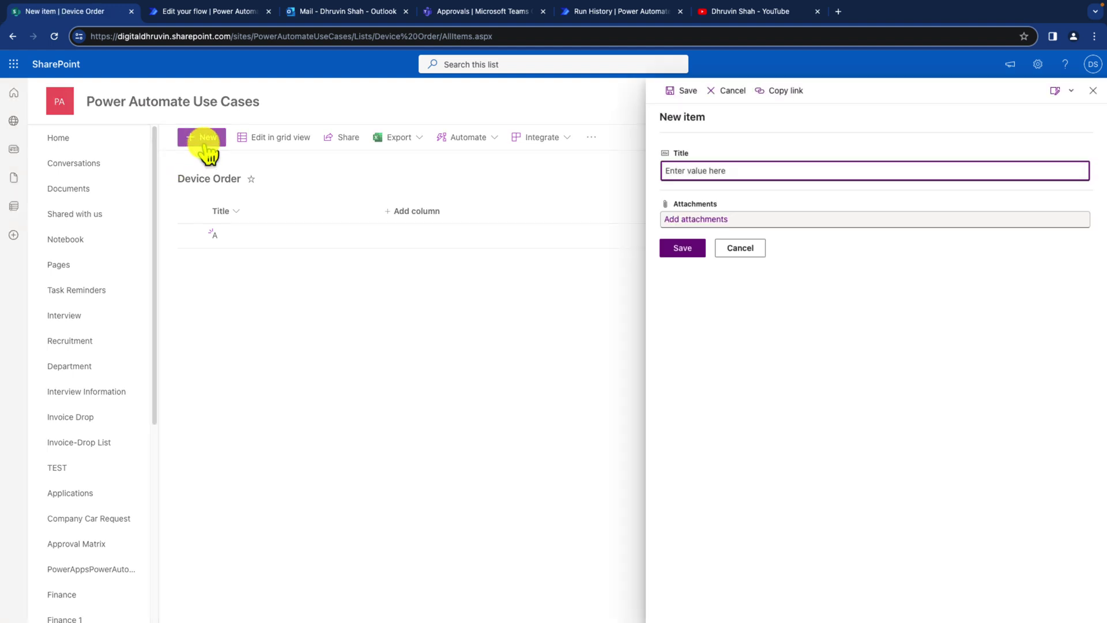
mouse_move(649, 103)
mouse_down()
mouse_move(764, 175)
mouse_move(964, 231)
mouse_move(1088, 233)
mouse_up()
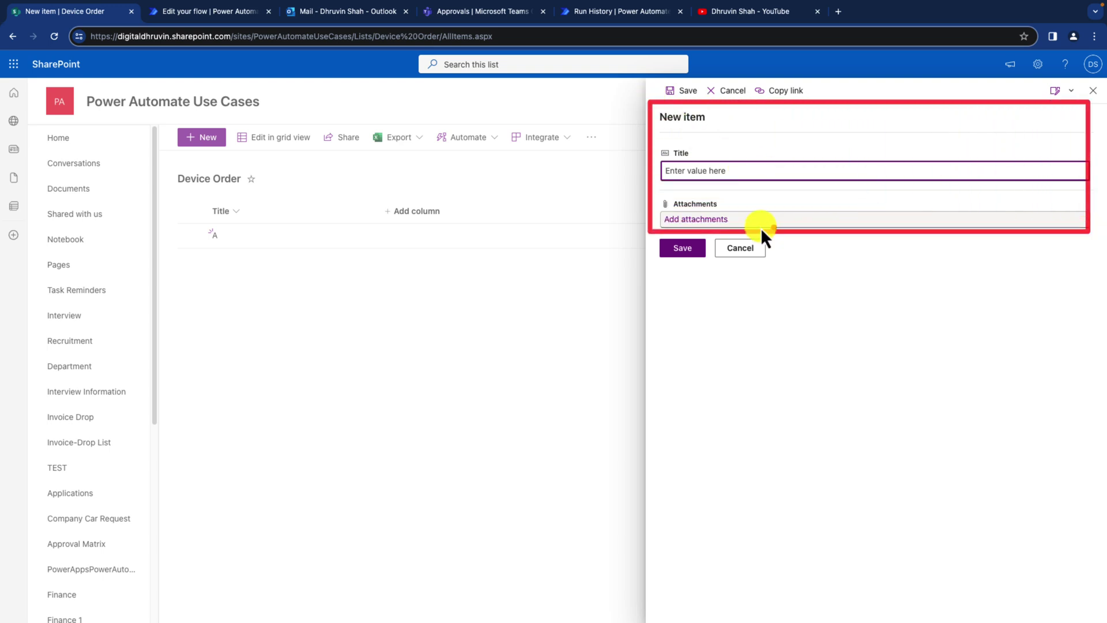
drag(552, 224, 659, 223)
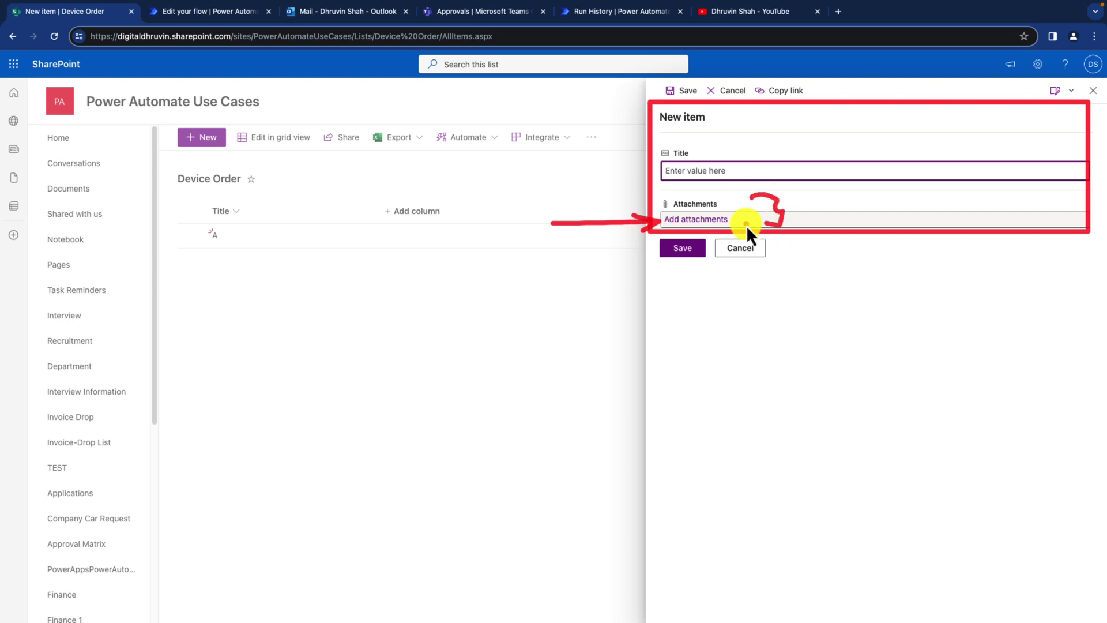
drag(663, 275, 712, 275)
click(732, 223)
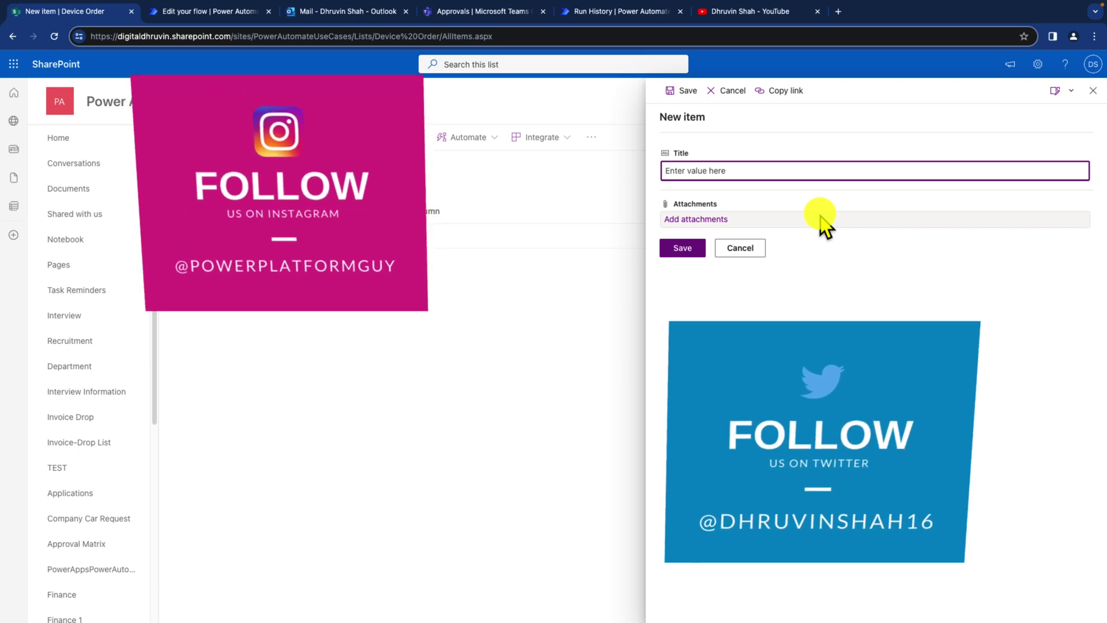
click(1093, 90)
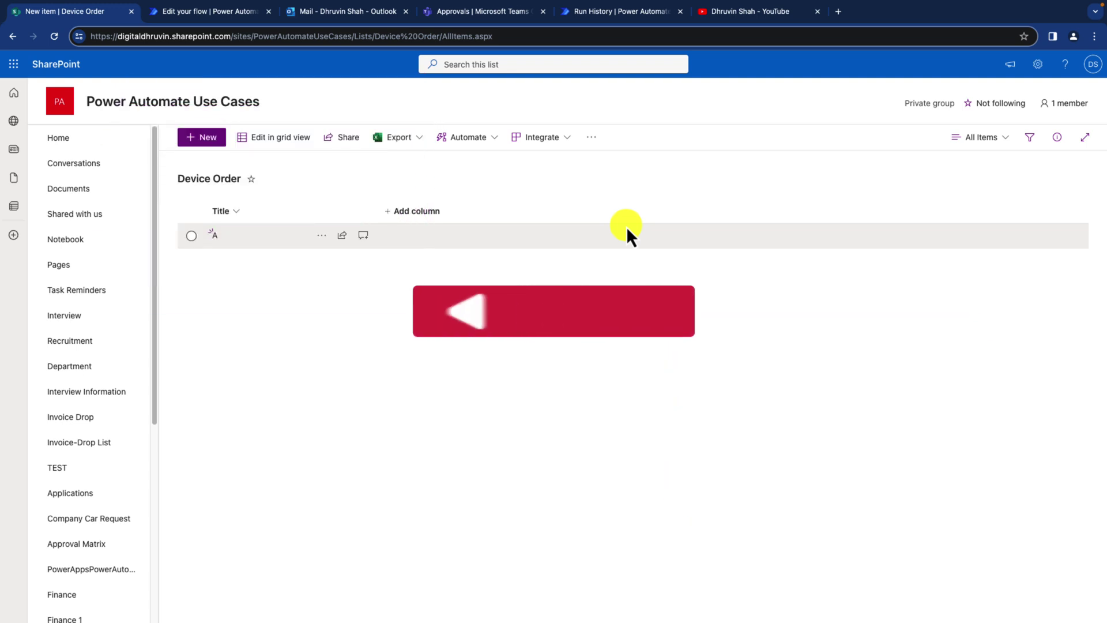
key(ctrl+Tab)
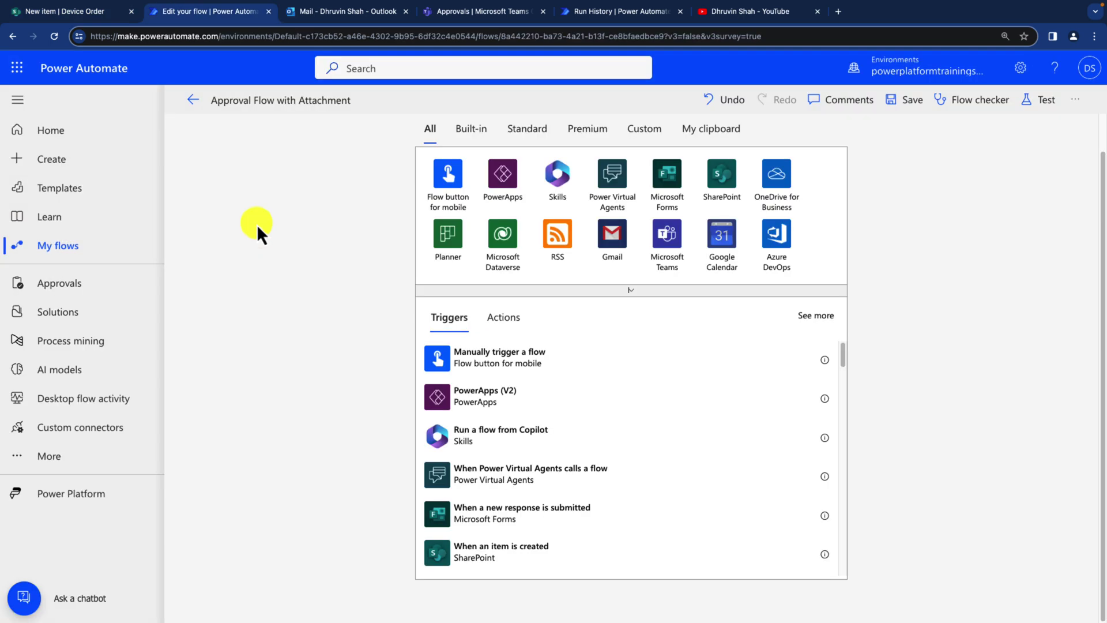
Step: Add a SharePoint 'When an item is created' trigger on the Power Automate Use Cases site's Device Order list
click(724, 193)
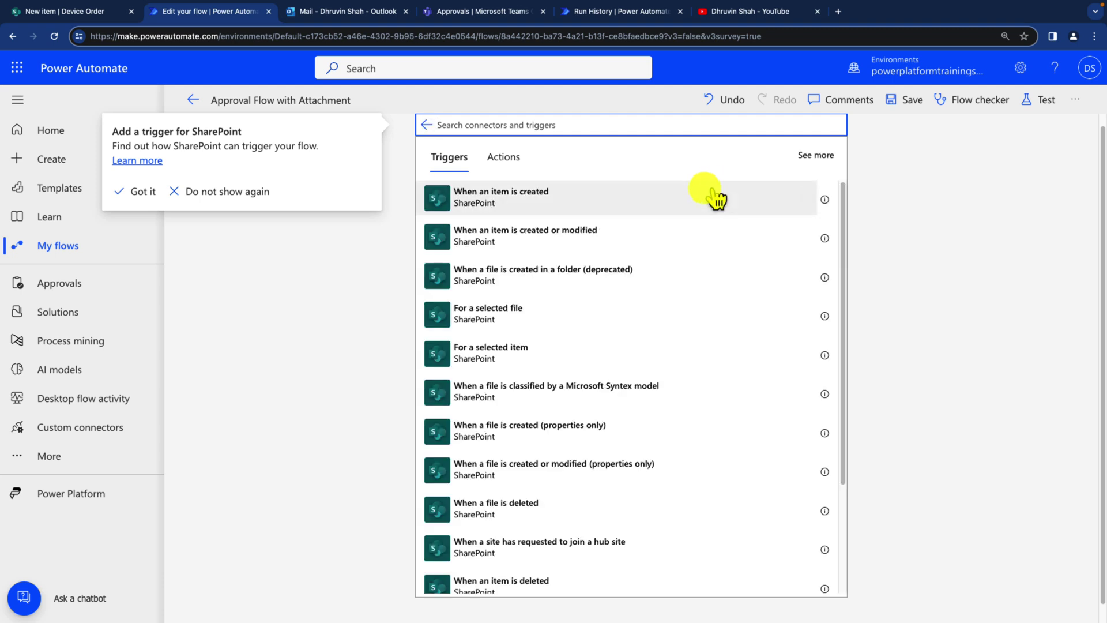
click(542, 207)
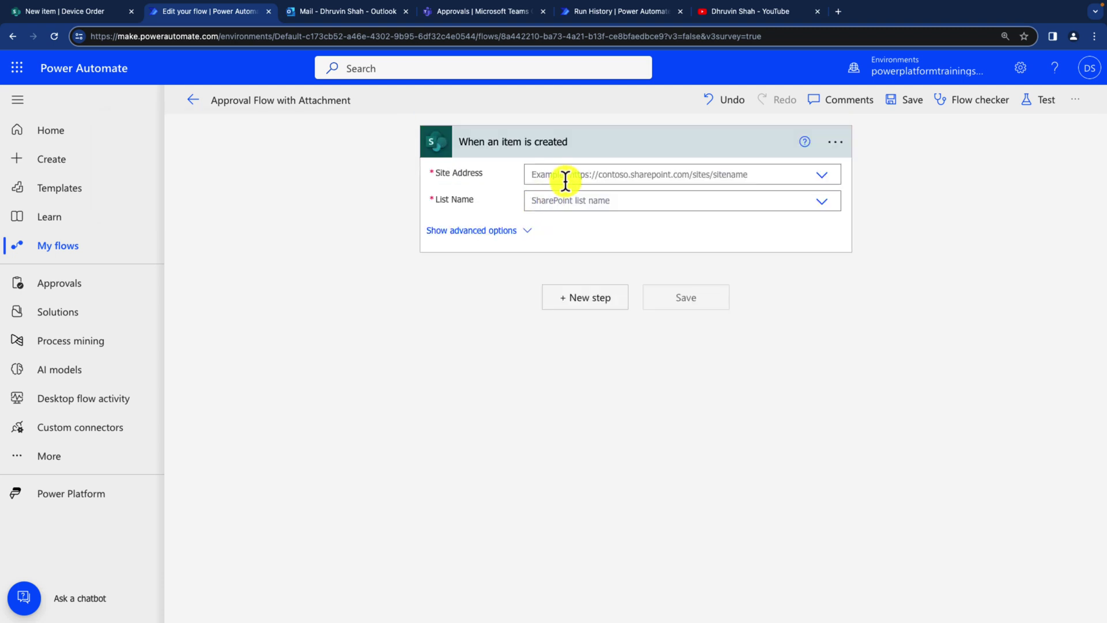
click(565, 179)
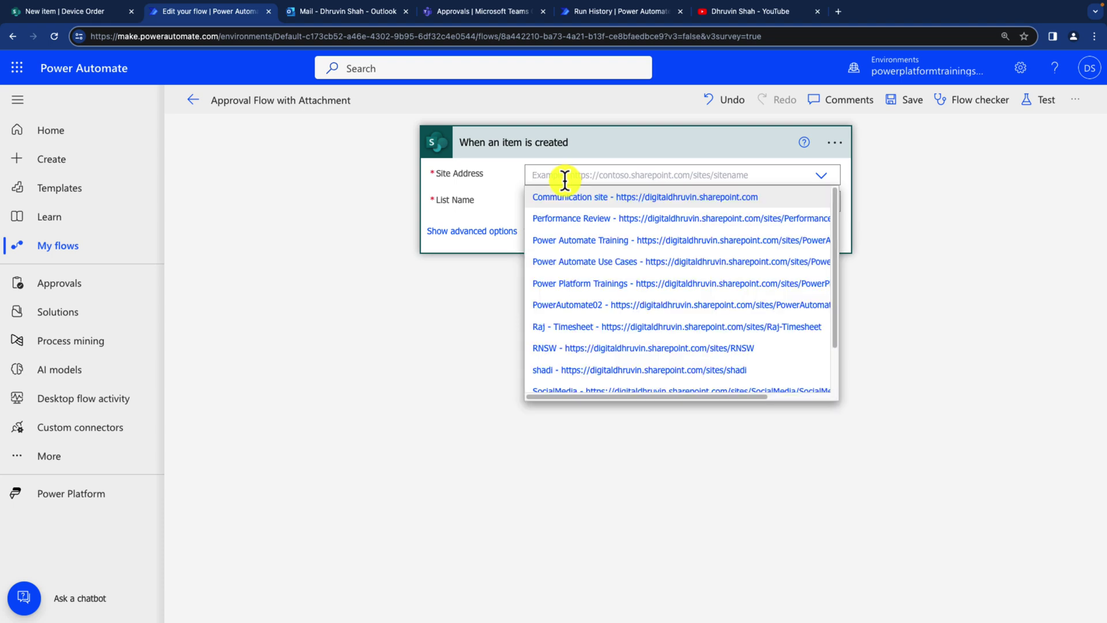
click(600, 262)
click(564, 221)
click(565, 238)
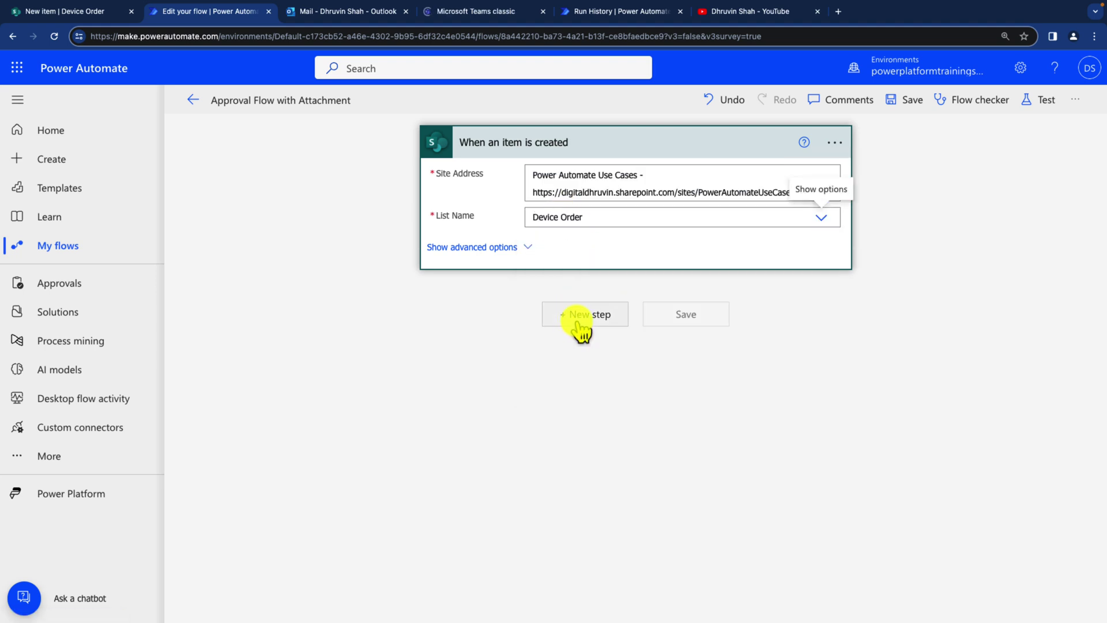
Step: Add a Get attachments action for the Device Order list, using the trigger item's ID as Id
click(578, 322)
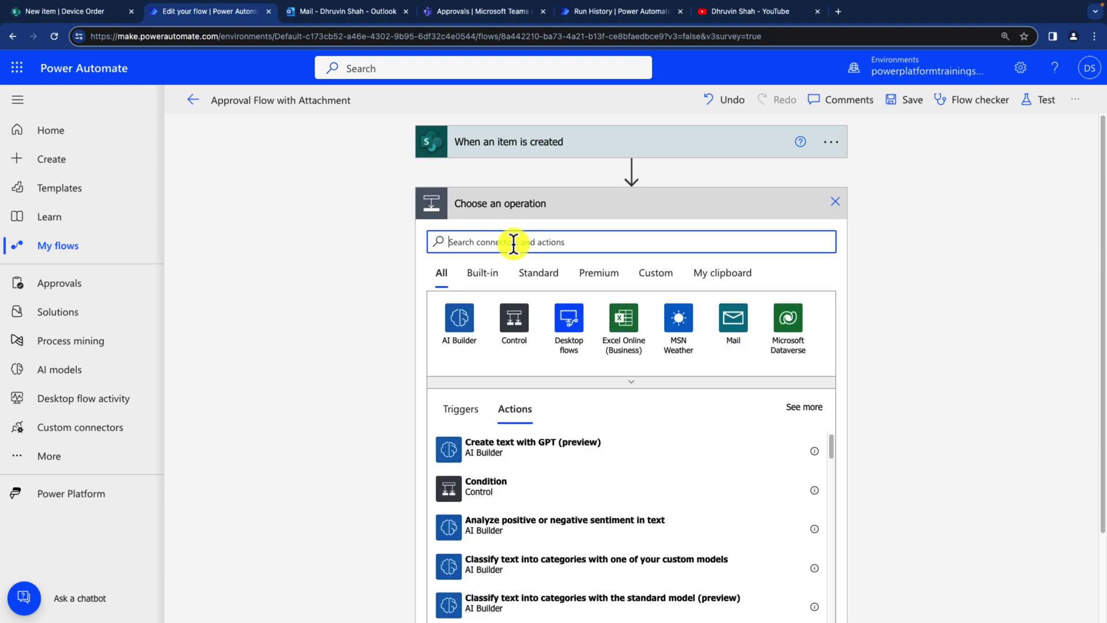
text(get a)
click(536, 465)
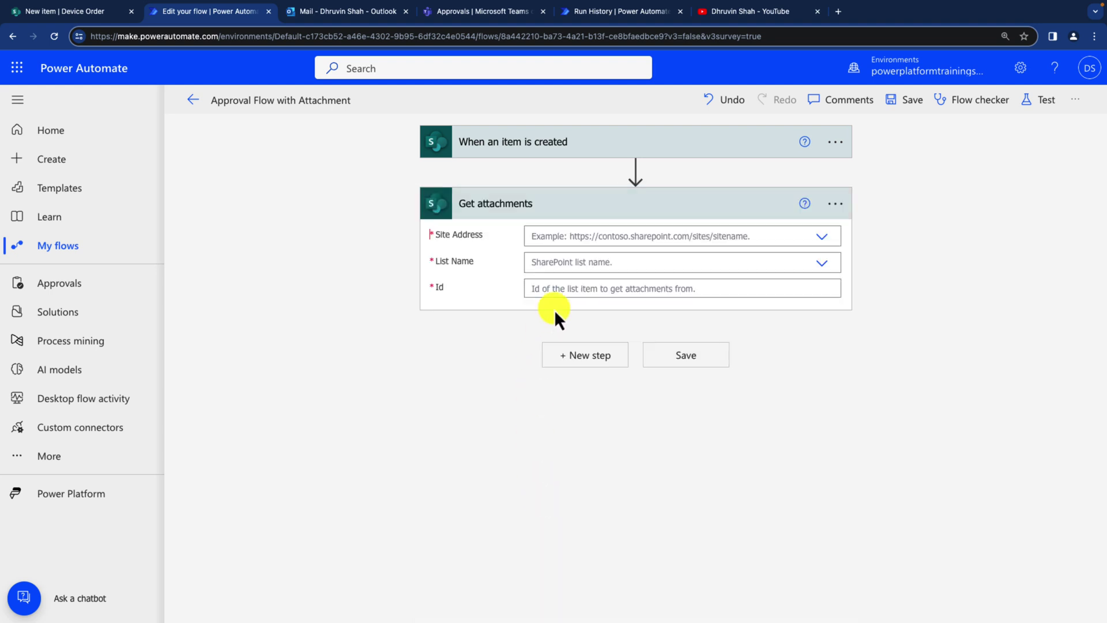
click(555, 237)
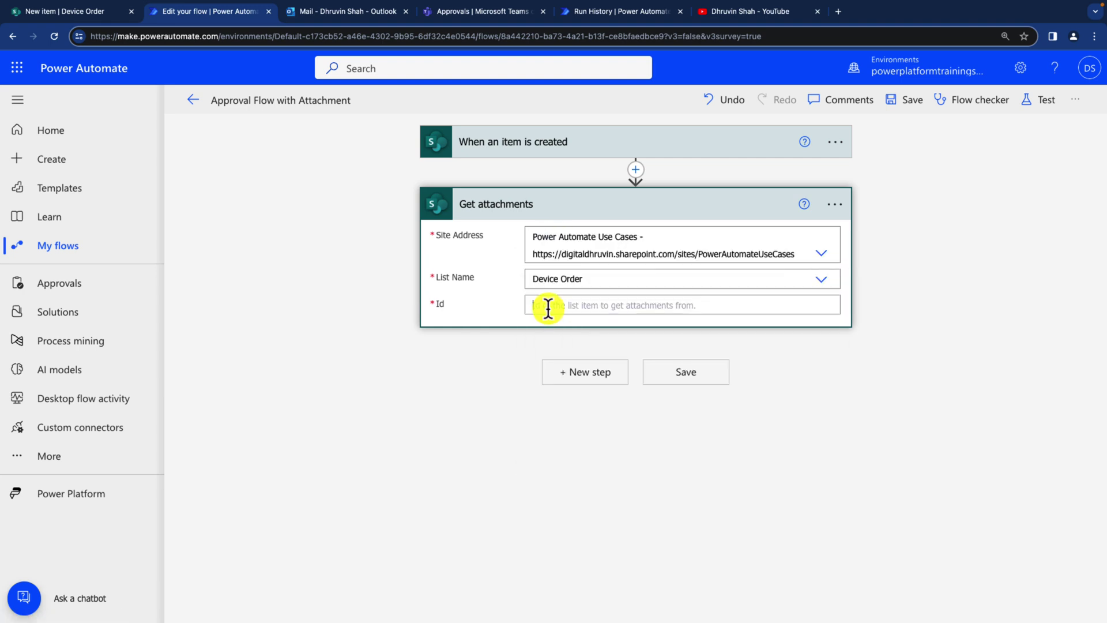
click(548, 306)
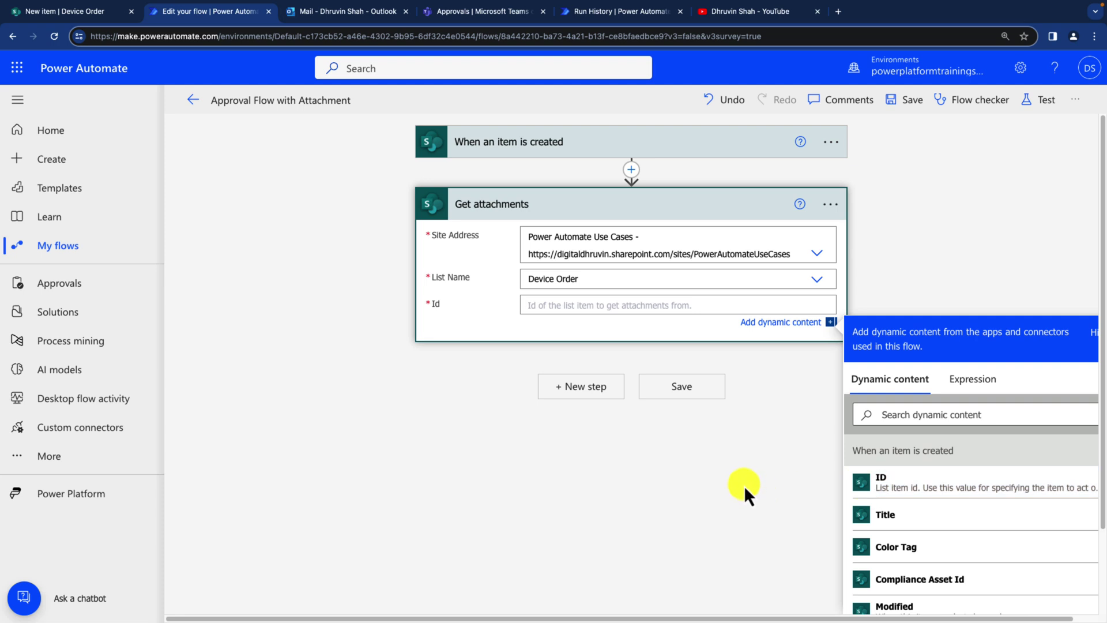
drag(898, 499, 919, 497)
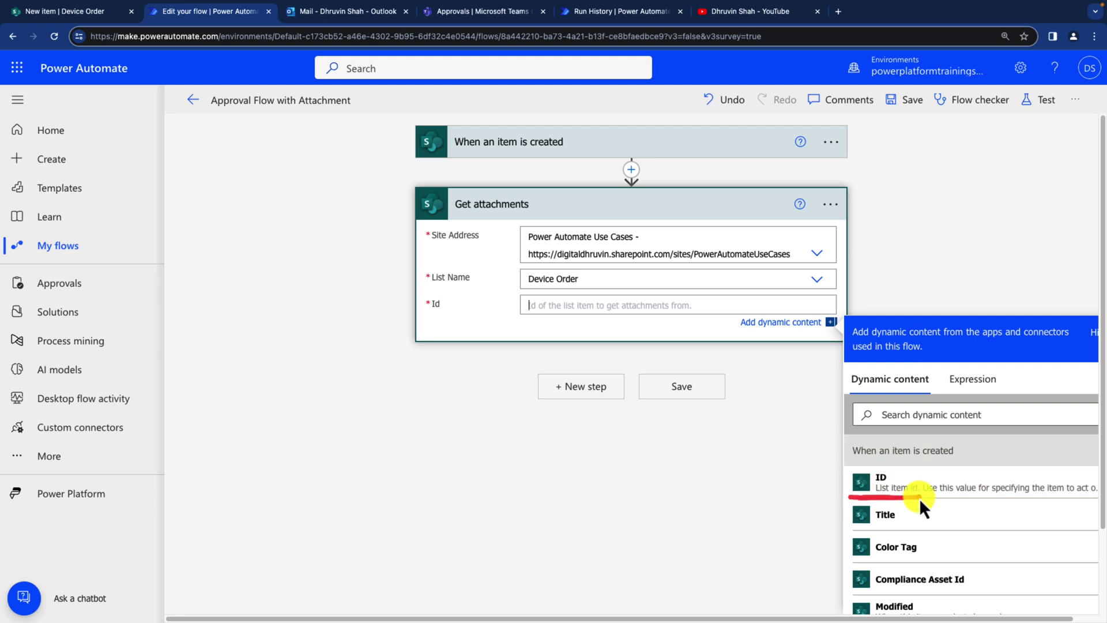
click(874, 494)
click(583, 396)
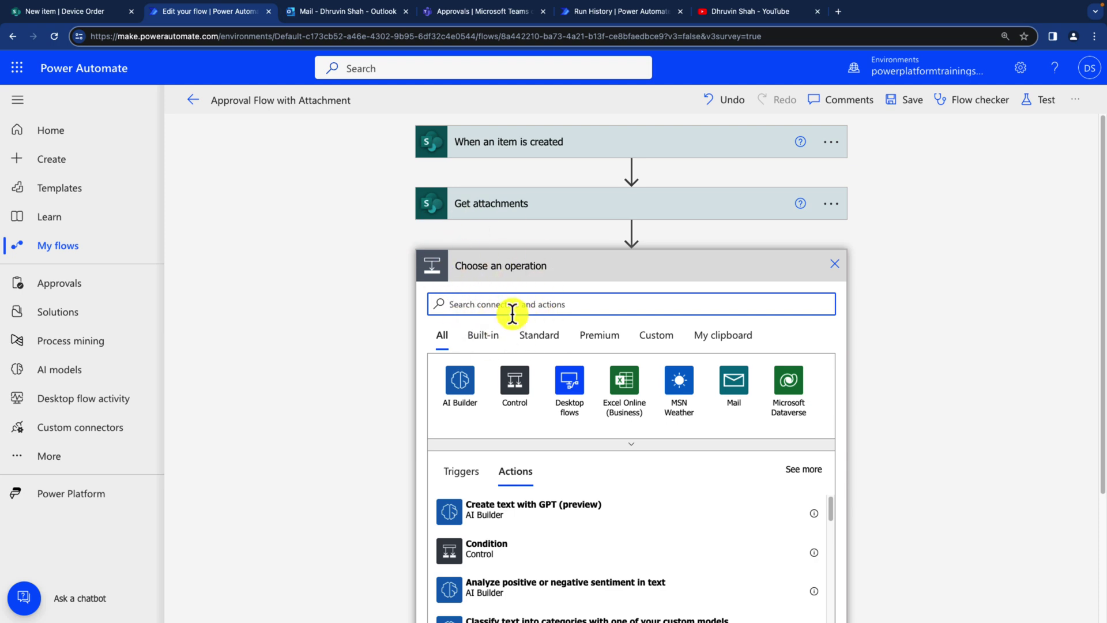
Step: Add a Get attachment content action with its Id set to the new item's ID
text(get attachment cont)
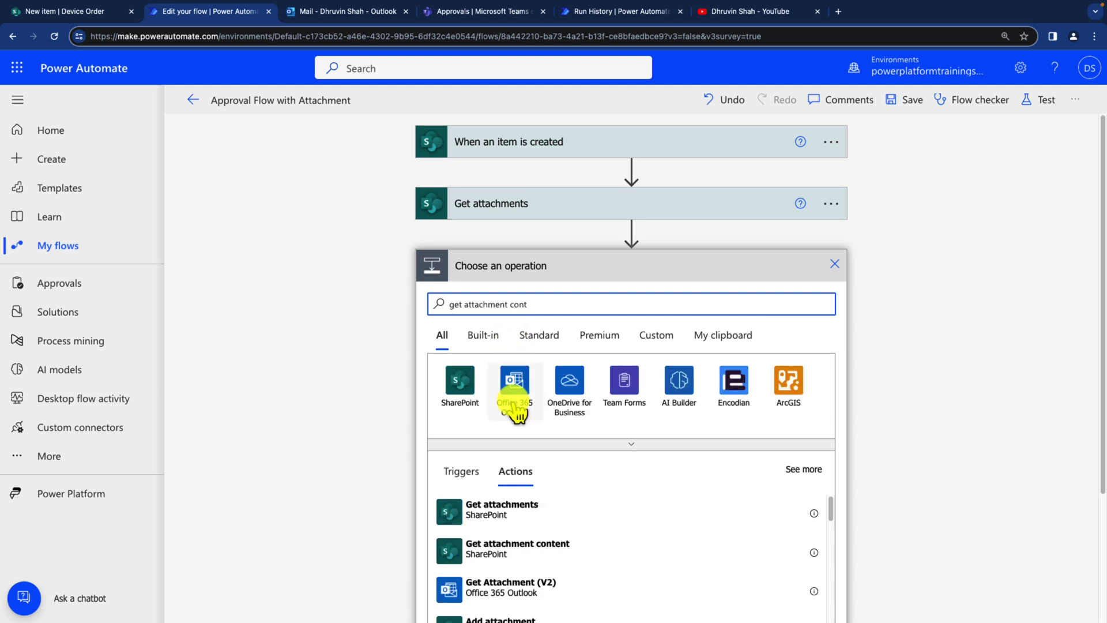
scroll(518, 403, down, 1)
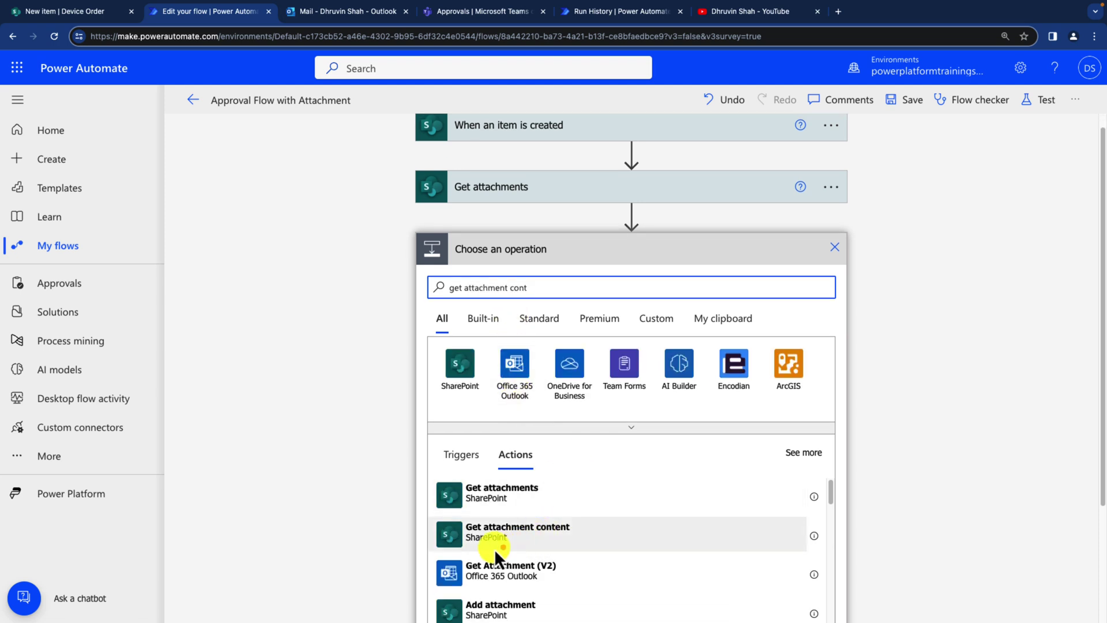
mouse_move(437, 555)
mouse_down()
mouse_move(571, 554)
mouse_move(429, 549)
mouse_move(556, 561)
mouse_up()
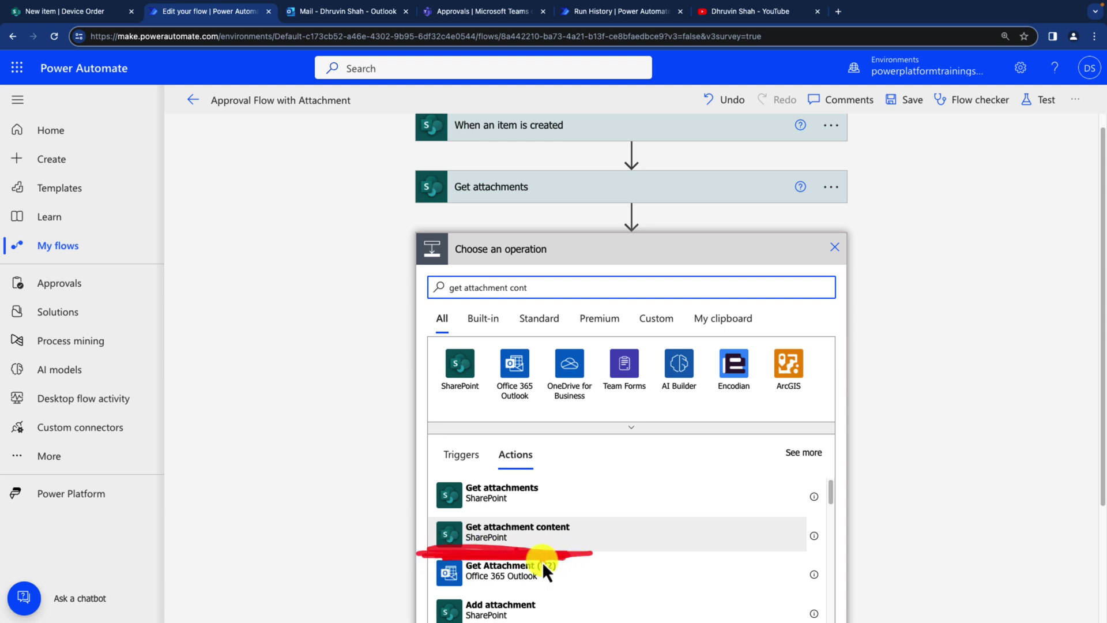
click(527, 535)
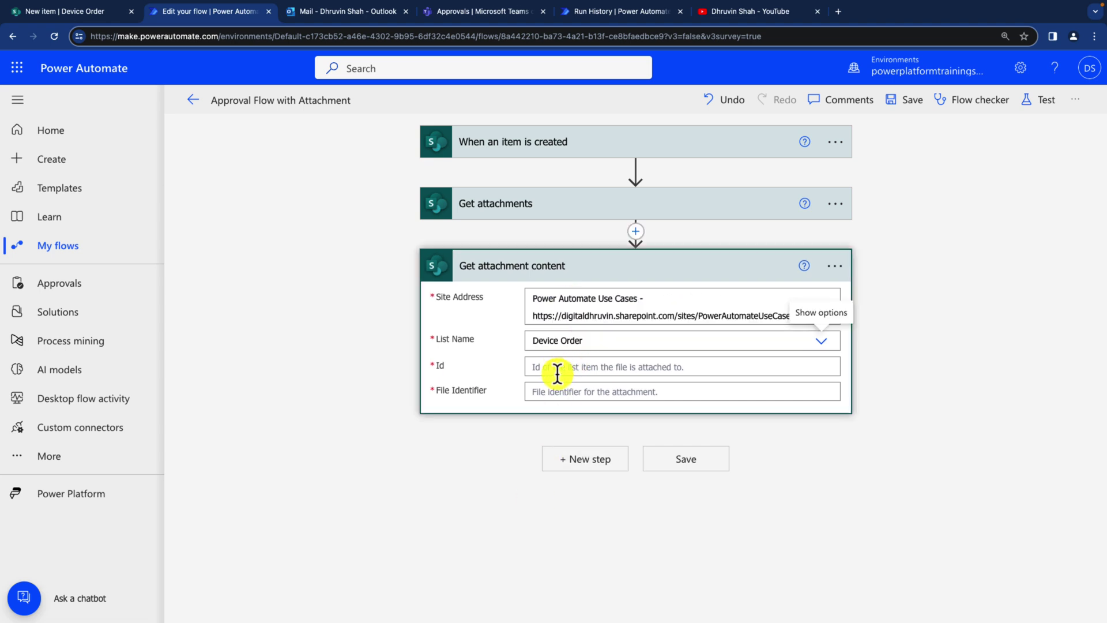
click(557, 367)
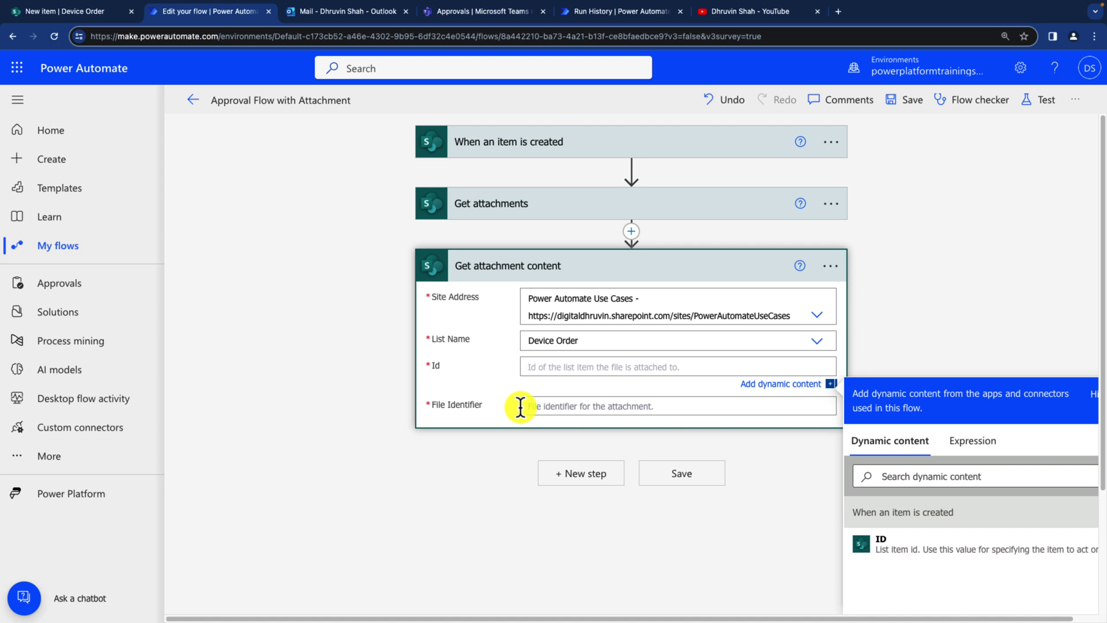
mouse_move(414, 354)
mouse_down()
mouse_move(549, 382)
mouse_move(711, 382)
mouse_up()
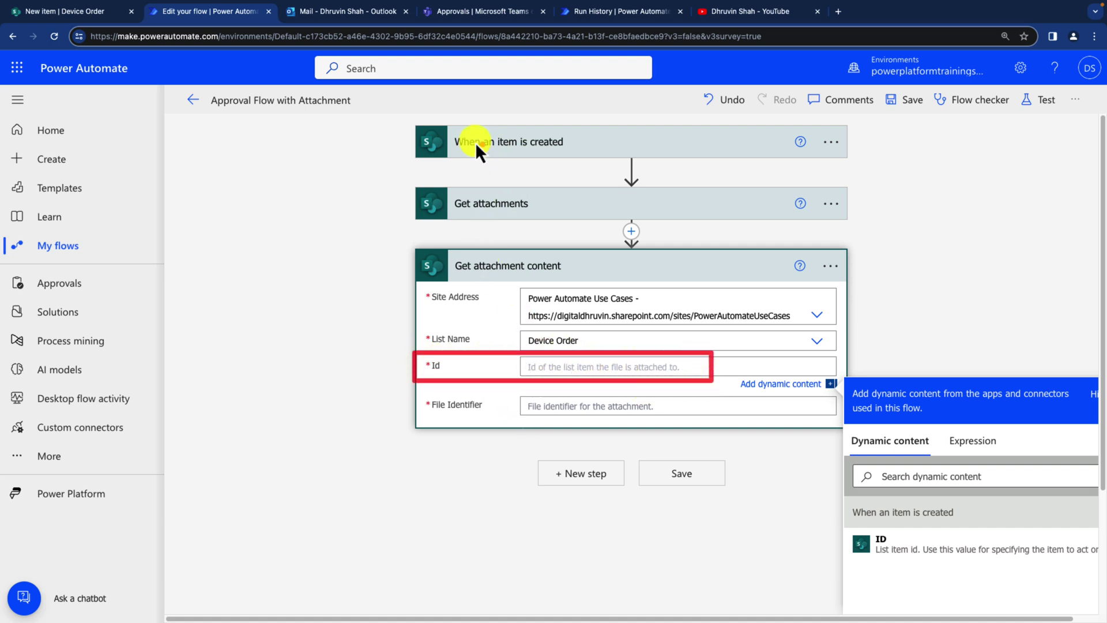
mouse_move(393, 122)
mouse_down()
mouse_move(625, 158)
mouse_move(815, 167)
mouse_up()
drag(841, 522, 1033, 566)
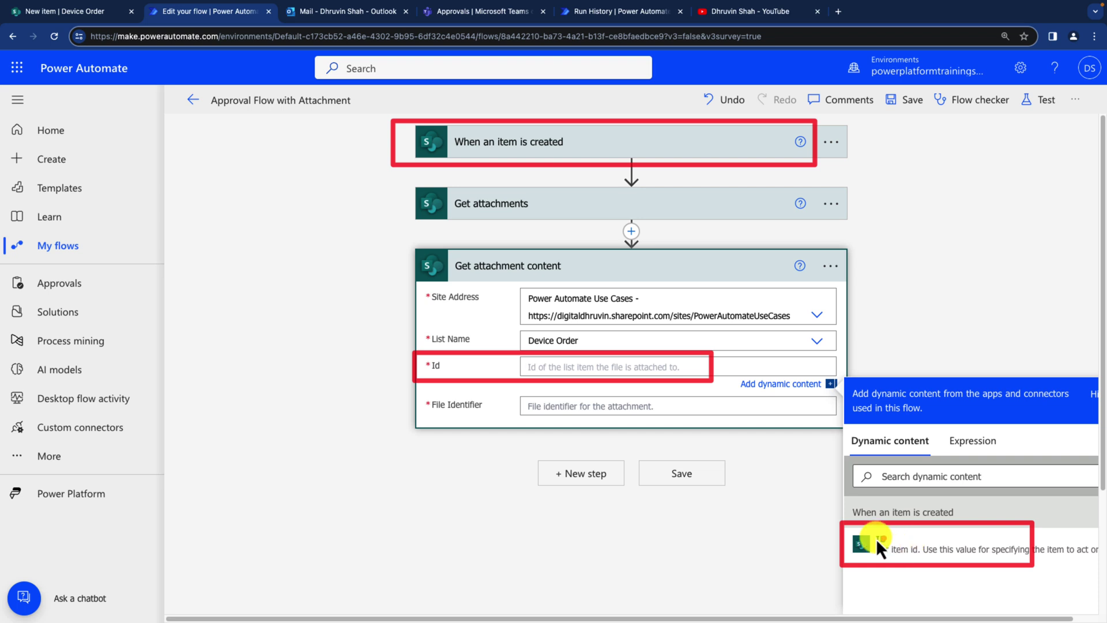
drag(847, 545, 676, 411)
key(Escape)
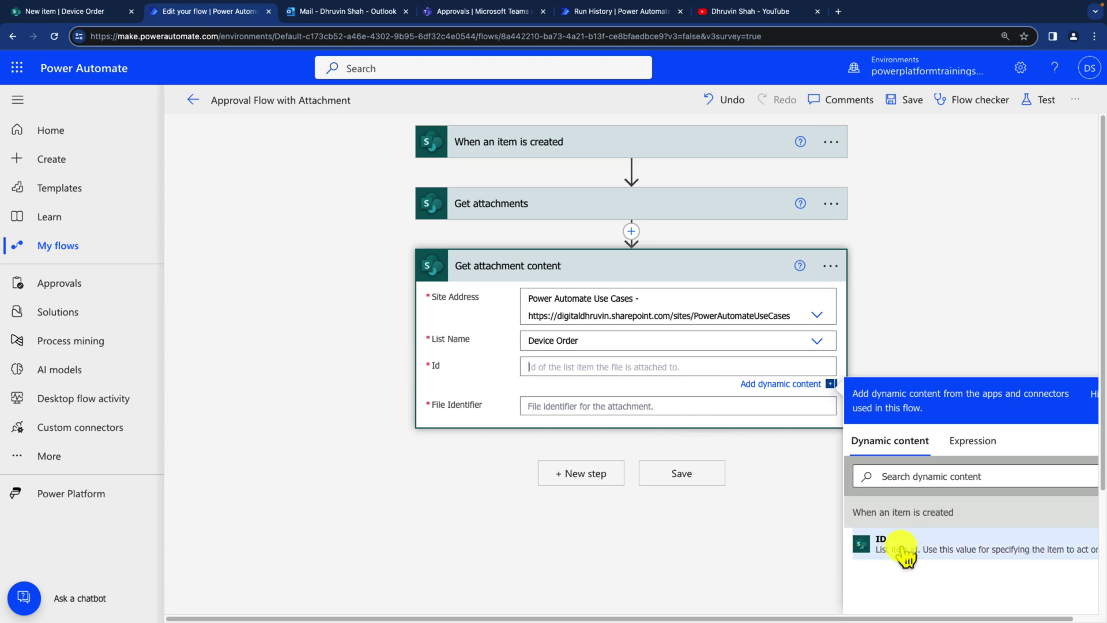
click(891, 545)
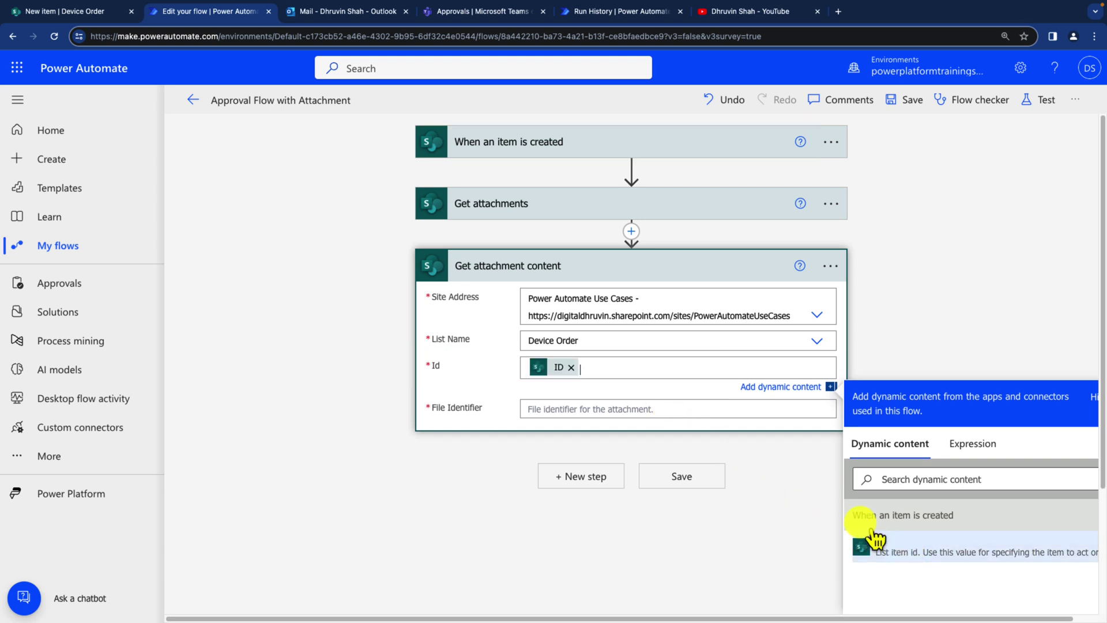
Step: Set File Identifier to the Get attachments Id, wrapping the step in an Apply to each loop
click(563, 411)
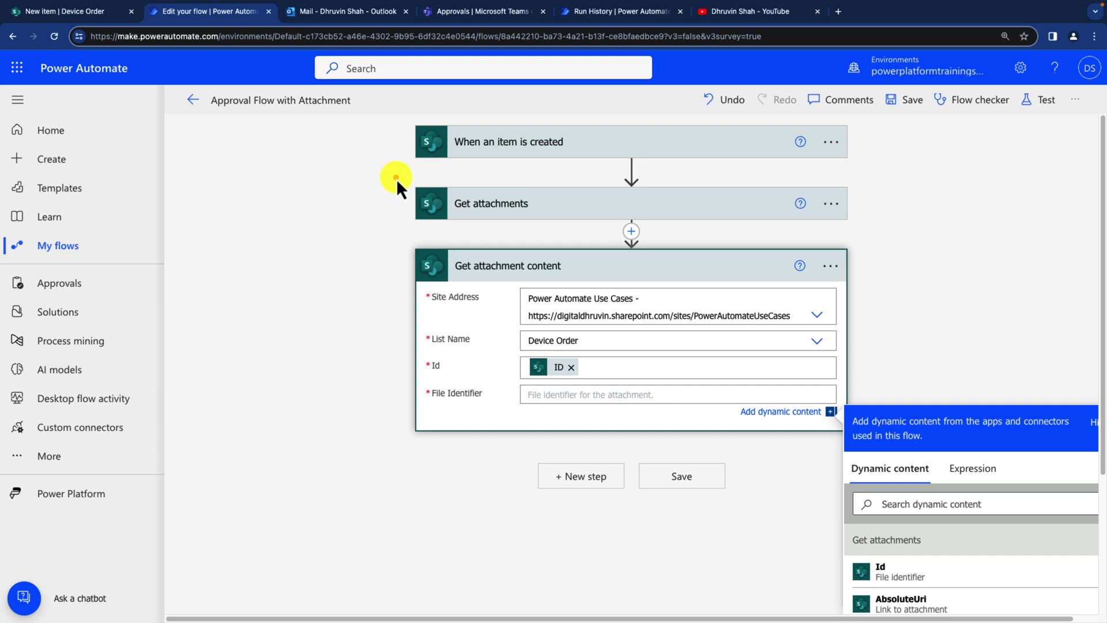
mouse_move(396, 177)
mouse_down()
mouse_move(734, 229)
mouse_move(860, 230)
mouse_up()
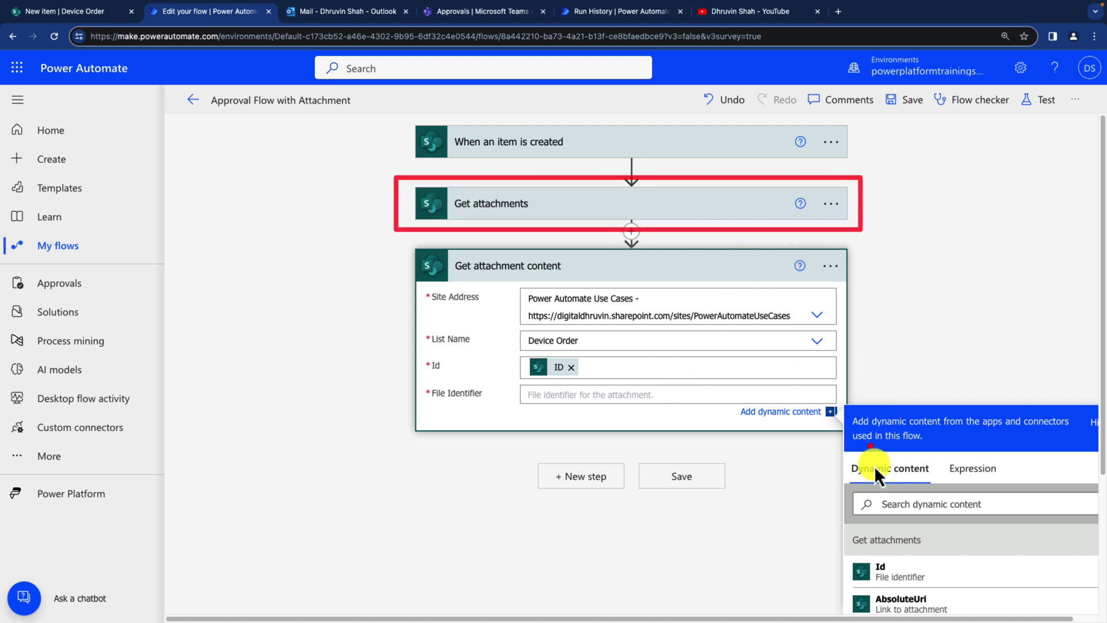
drag(845, 553, 973, 594)
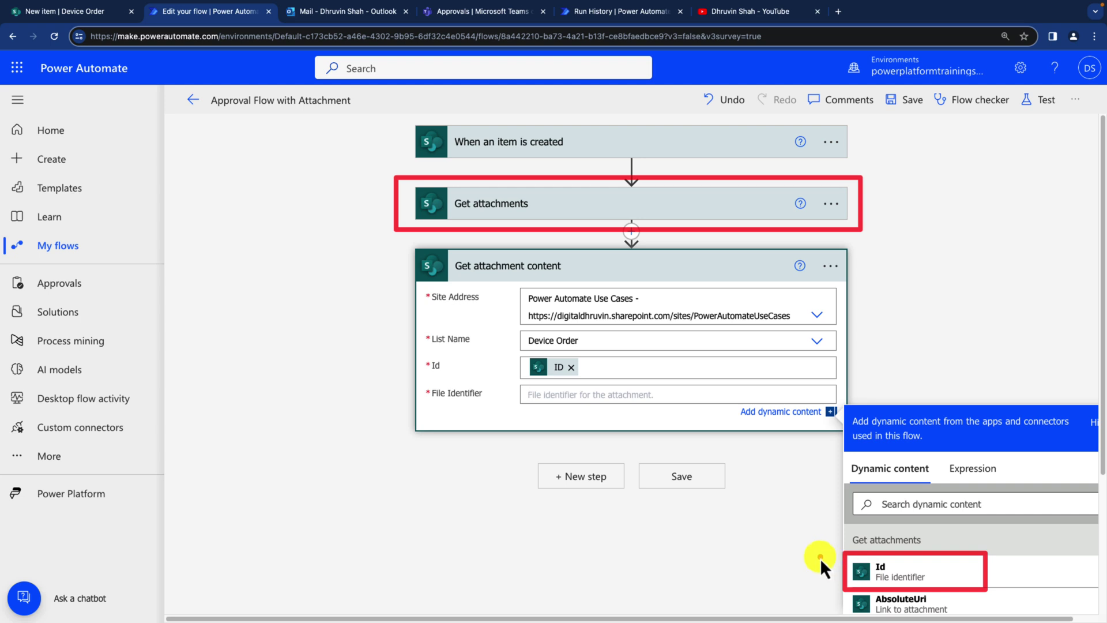
drag(842, 571, 610, 414)
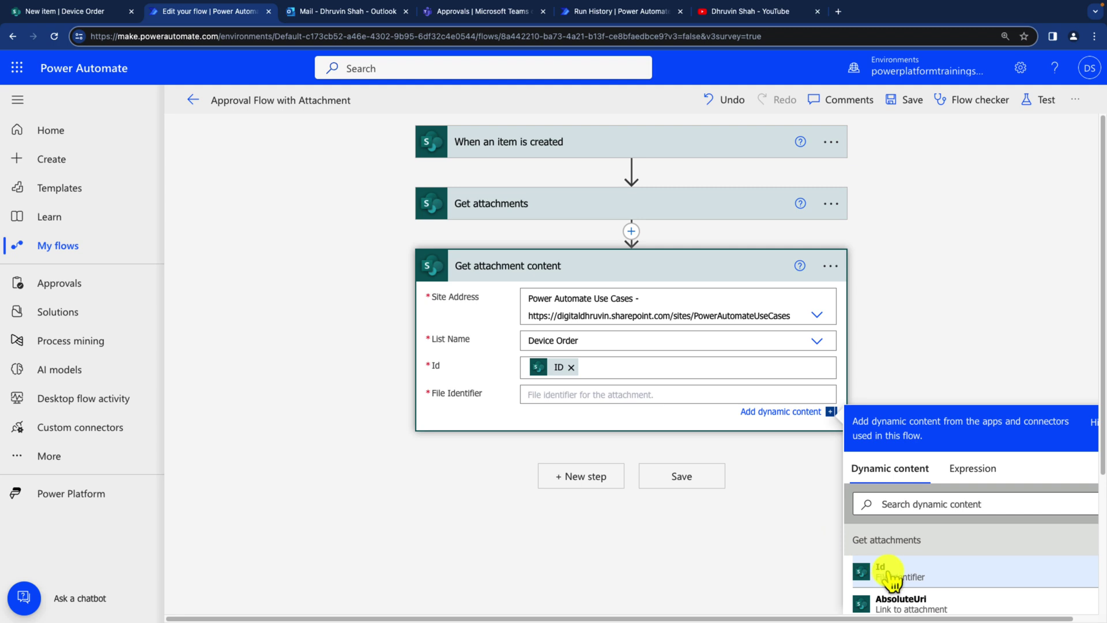
click(933, 574)
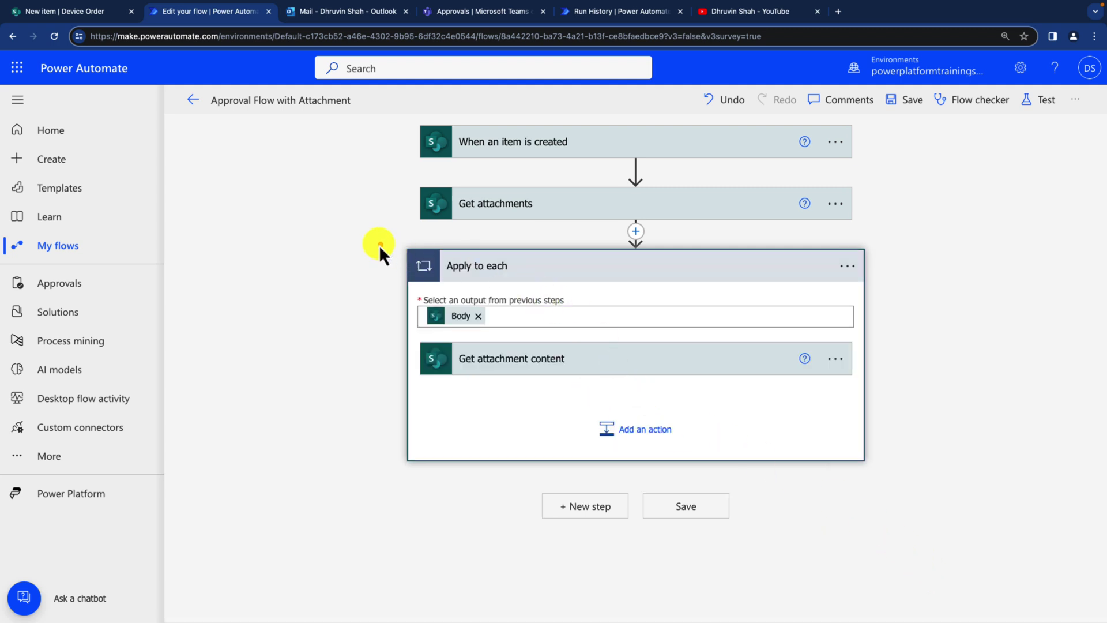
drag(378, 242, 901, 480)
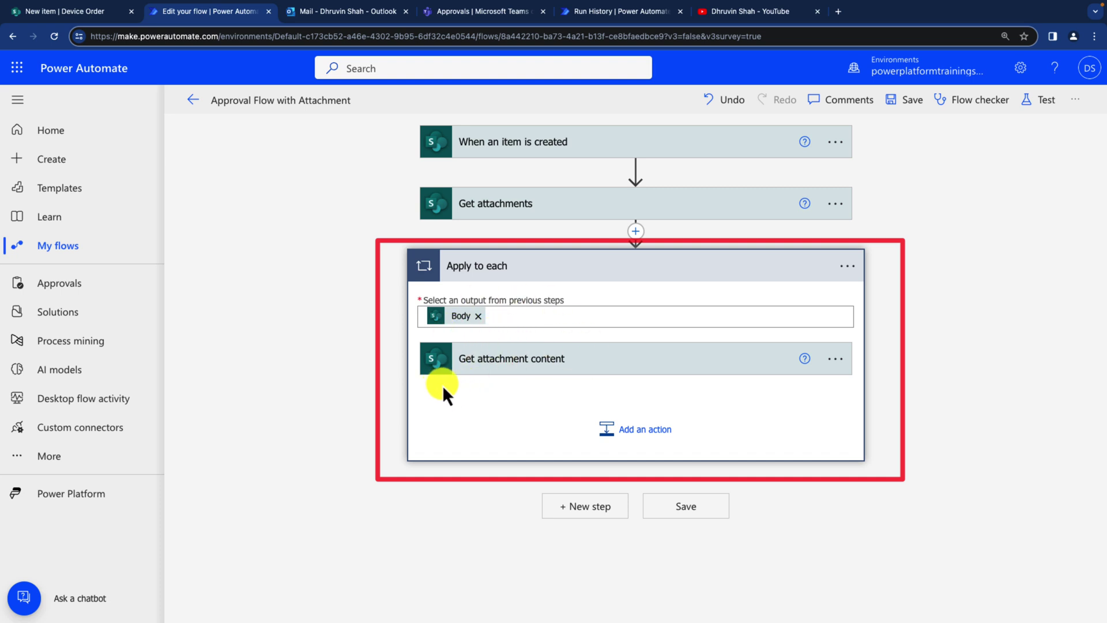
mouse_move(433, 385)
mouse_down()
mouse_move(585, 393)
mouse_move(511, 385)
mouse_up()
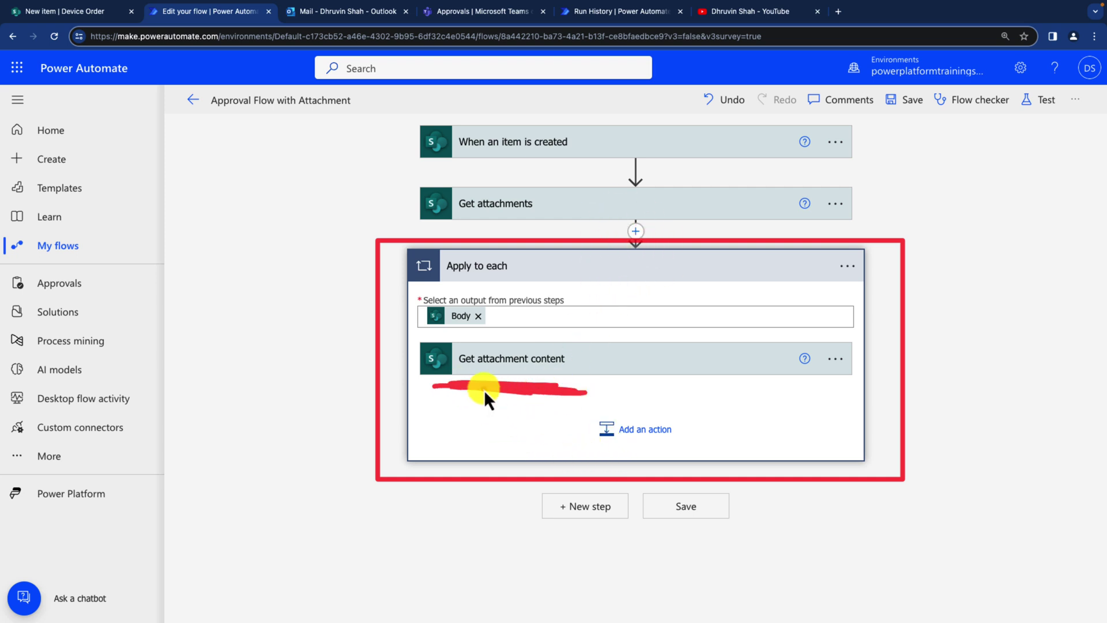
Step: Insert an Initialize variable step named varFileArray, type Array, just above the Apply to each loop
click(636, 231)
click(643, 257)
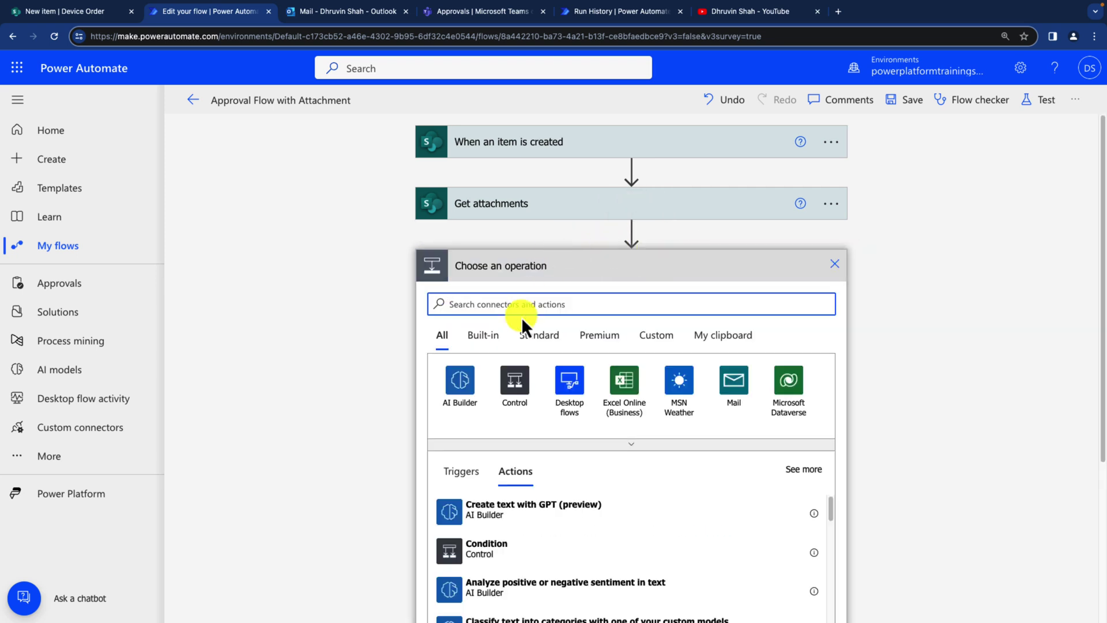
text(initiali)
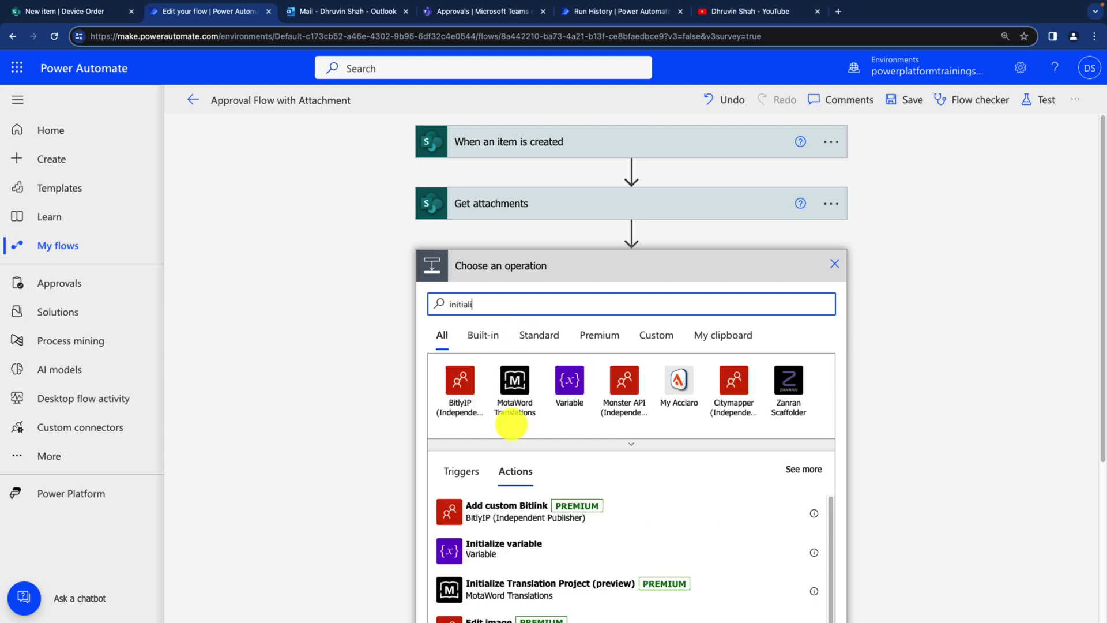
click(487, 545)
click(566, 299)
text(varFi)
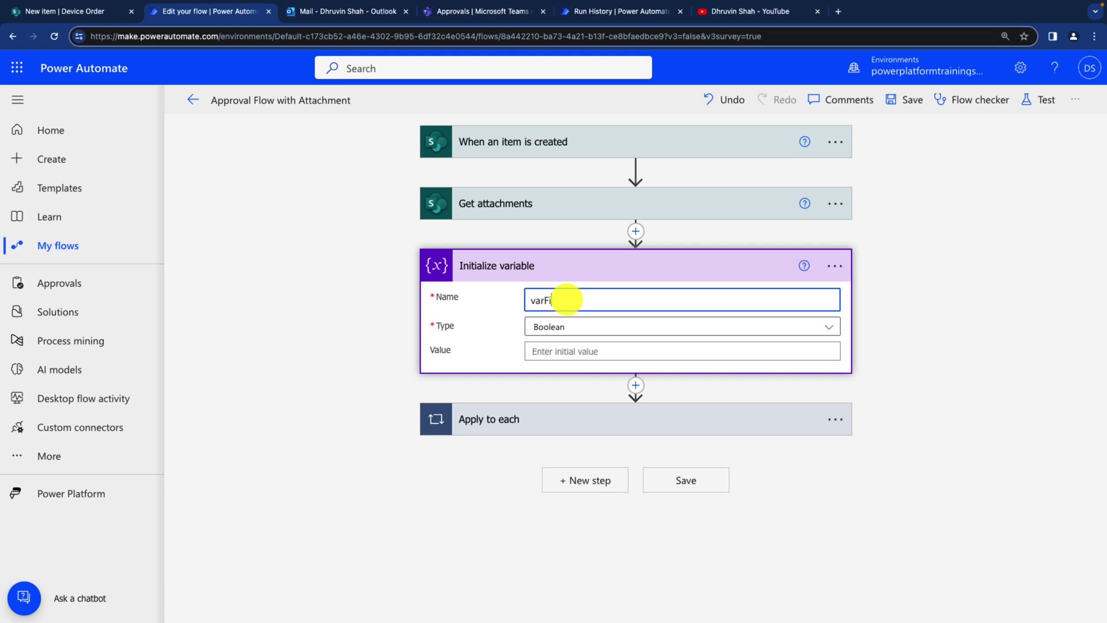
text(leArray)
click(578, 329)
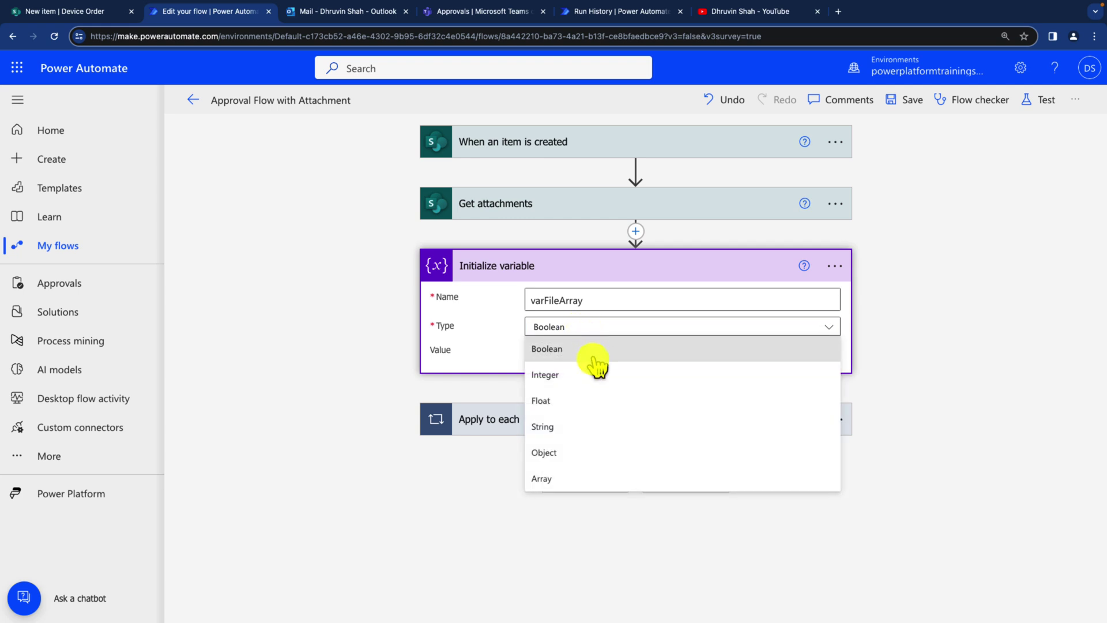
click(582, 480)
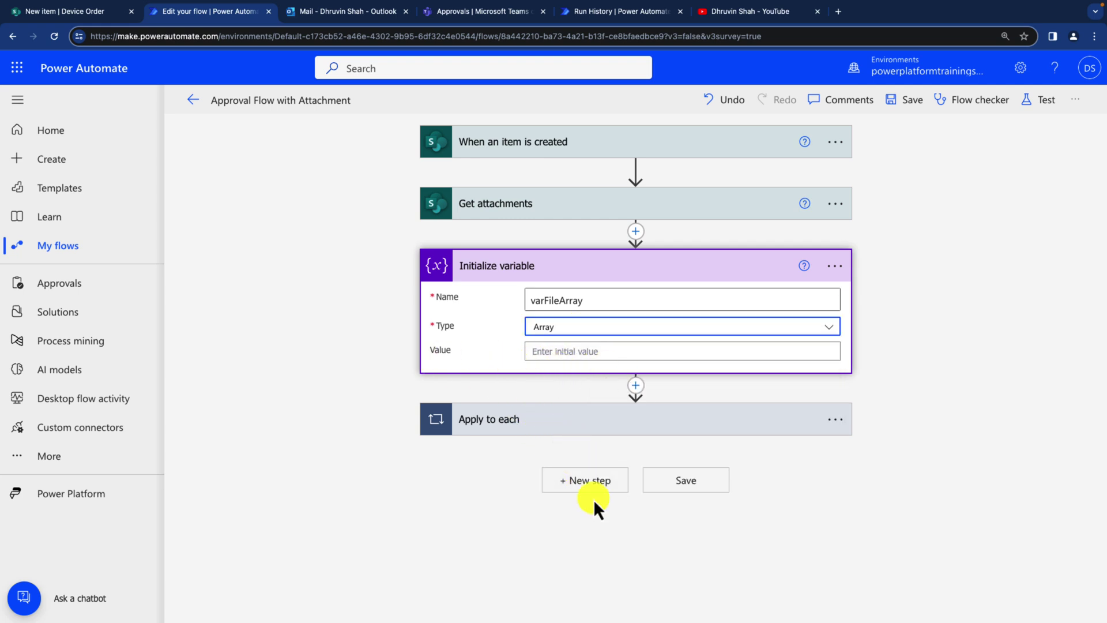
click(585, 416)
Step: Add an Append to array variable action inside the loop targeting varFileArray
scroll(591, 461, down, 1)
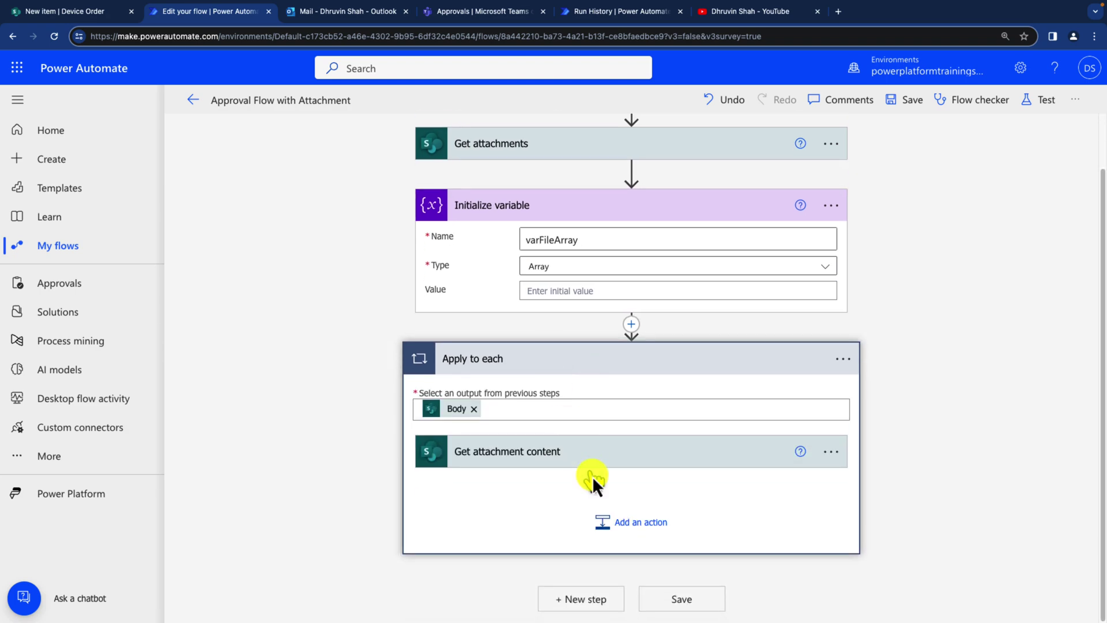
click(631, 526)
scroll(577, 404, down, 5)
scroll(569, 316, up, 4)
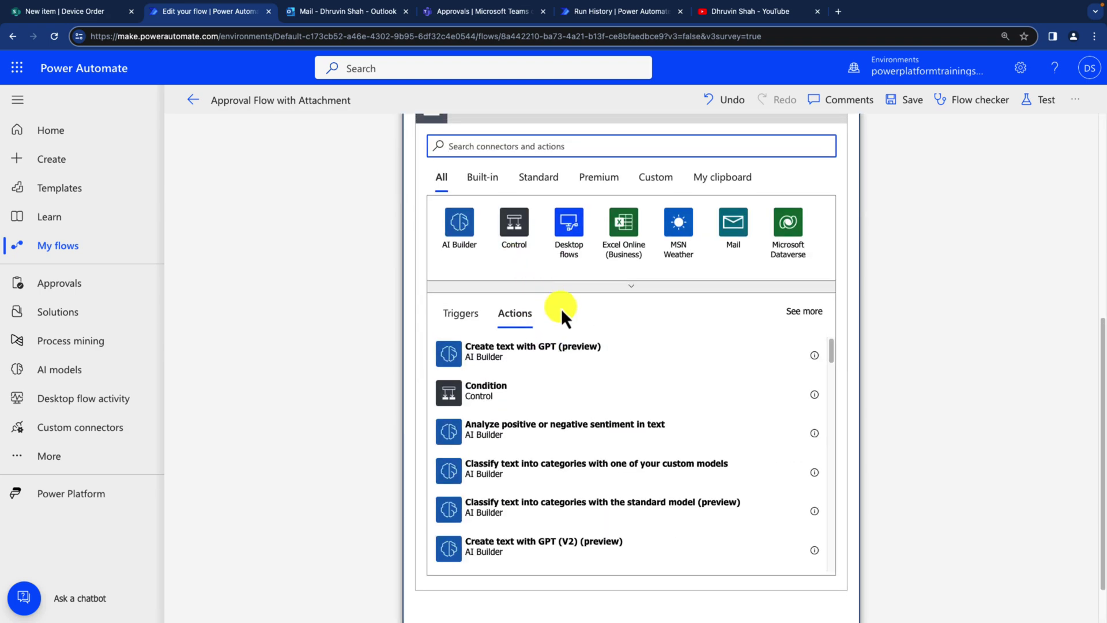
text(append to)
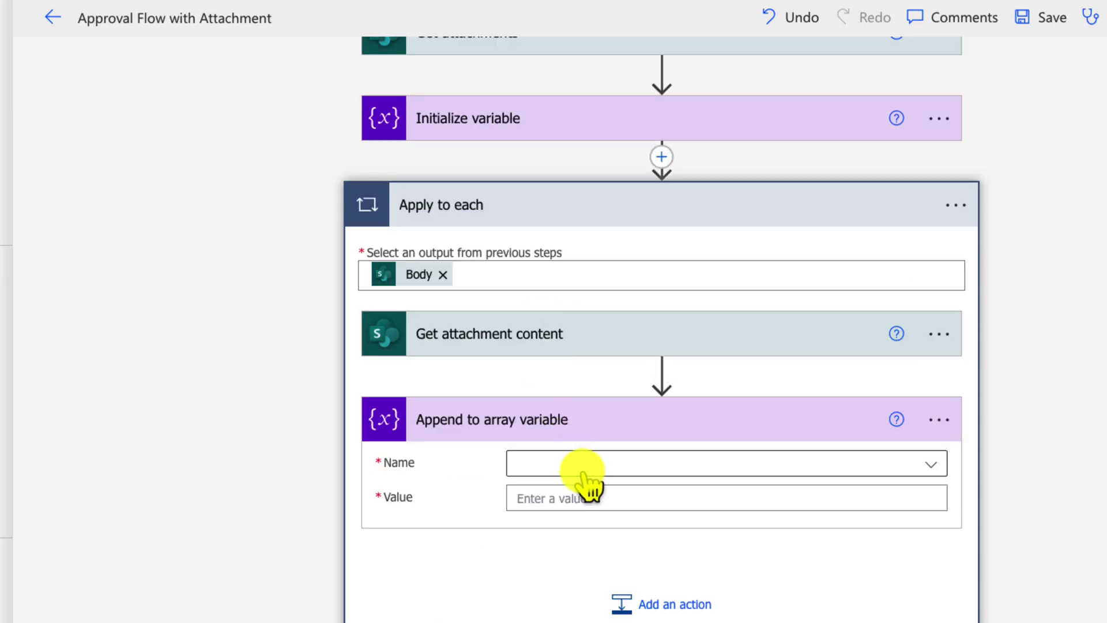
click(579, 464)
click(581, 528)
Step: Start the Value as a JSON object with braces and a "name" key on the middle line
click(559, 499)
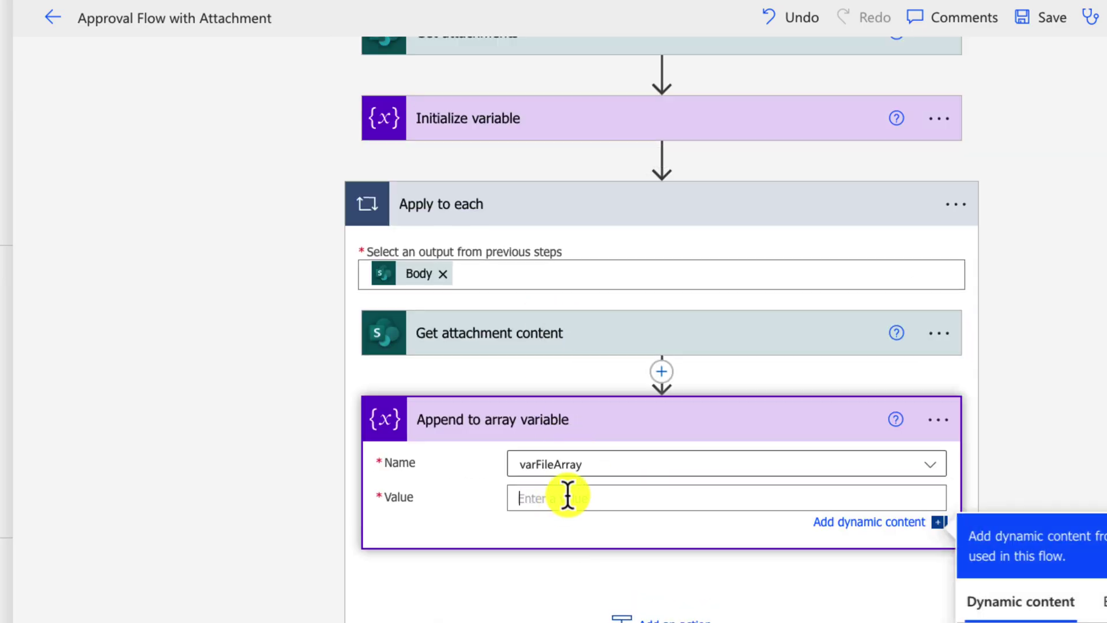
scroll(680, 358, down, 5)
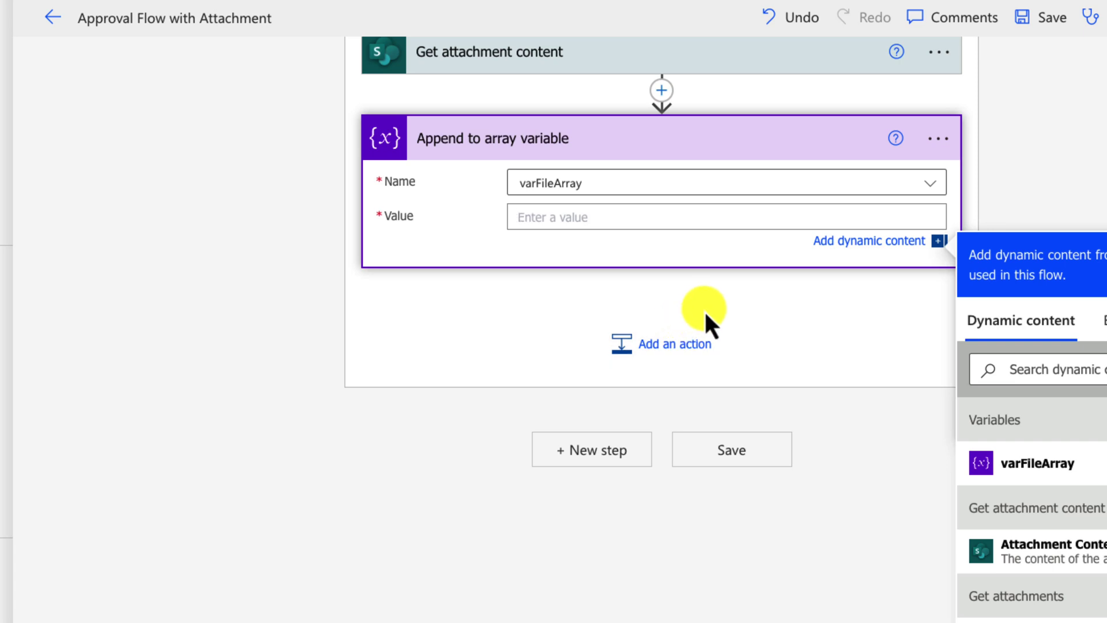
text({)
key(Return)
key(Return)
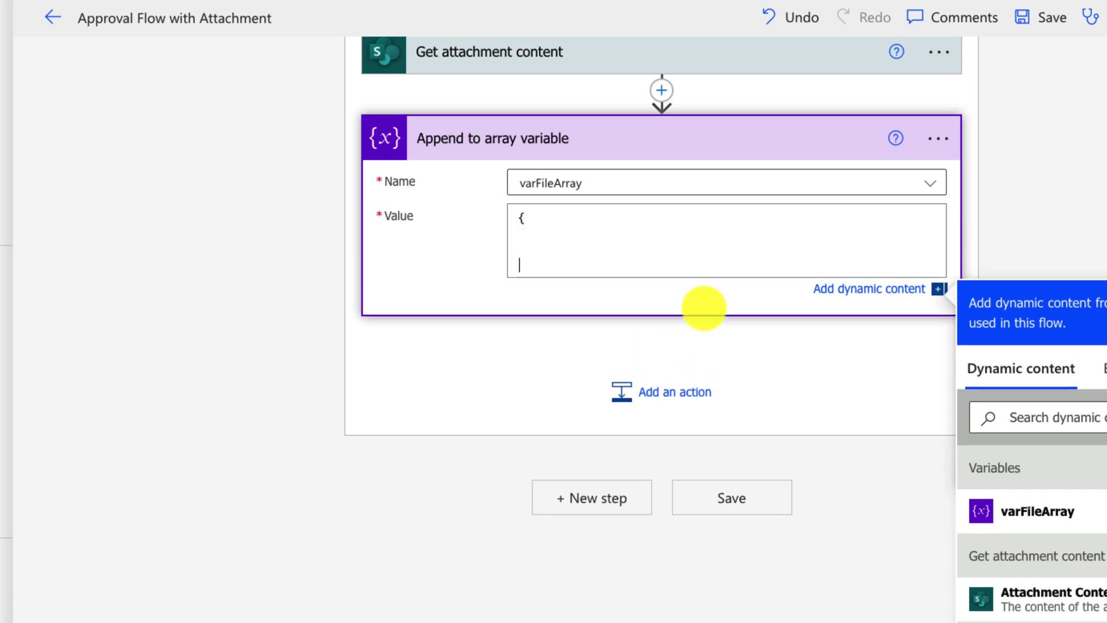
text(})
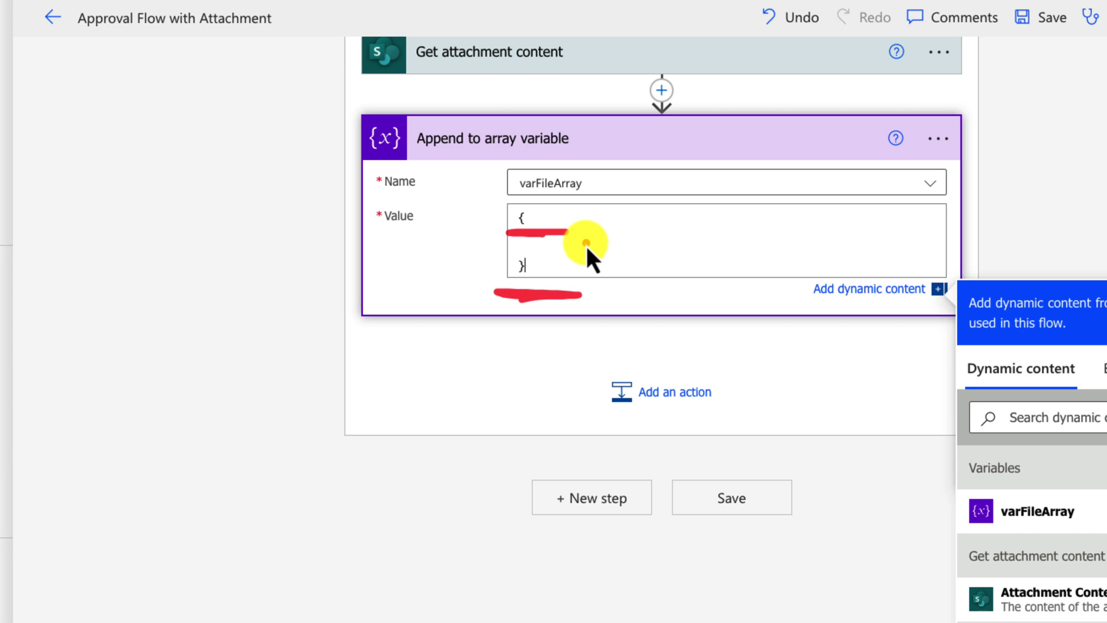
click(567, 238)
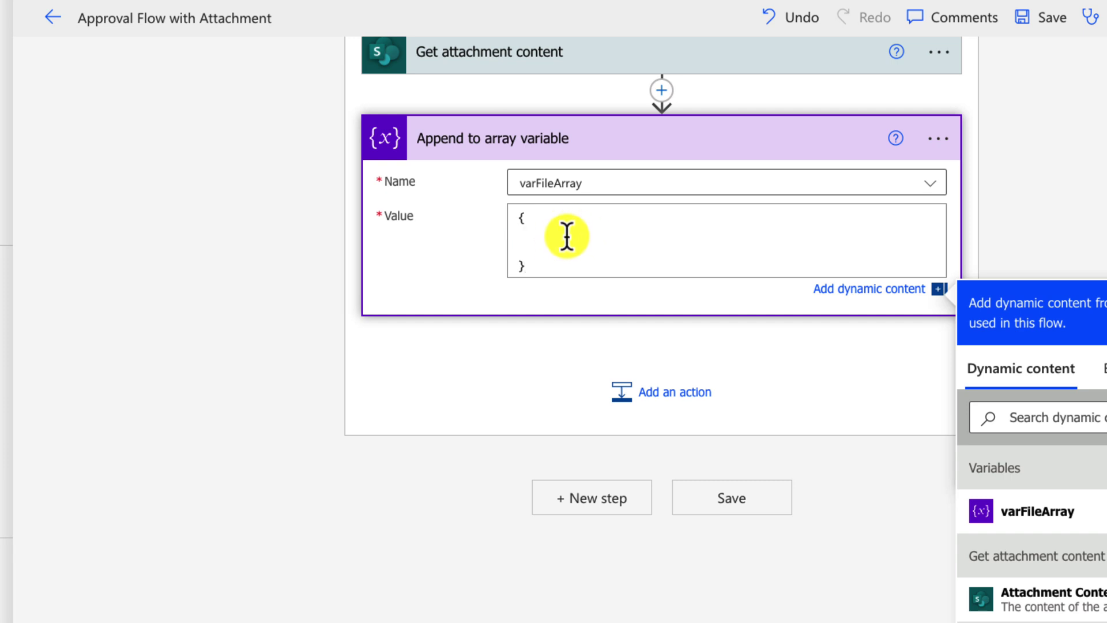
text("name":)
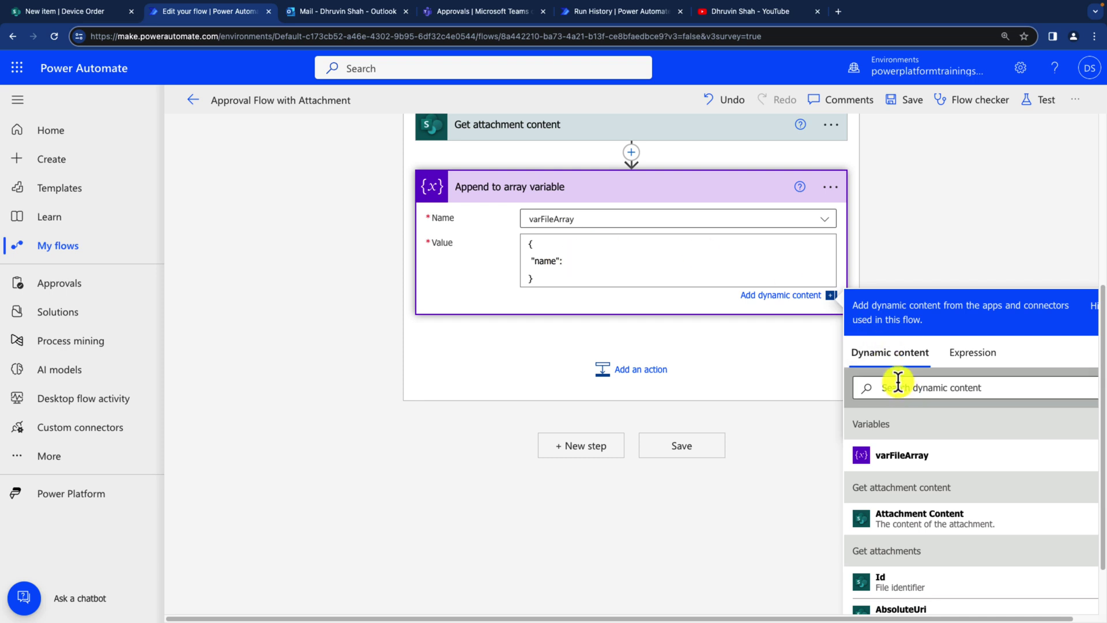
Step: Map "name" to the attachment's DisplayName, then add a comma and a new "content": line
click(1029, 416)
text(name)
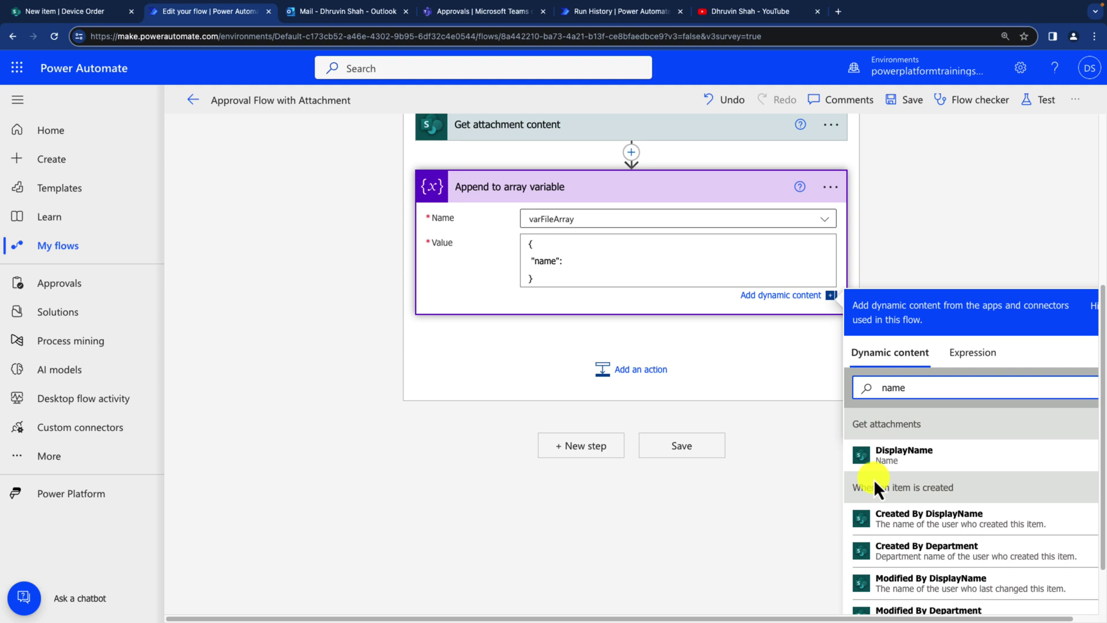
mouse_move(873, 481)
mouse_down()
mouse_move(911, 474)
mouse_move(896, 414)
mouse_move(850, 463)
mouse_up()
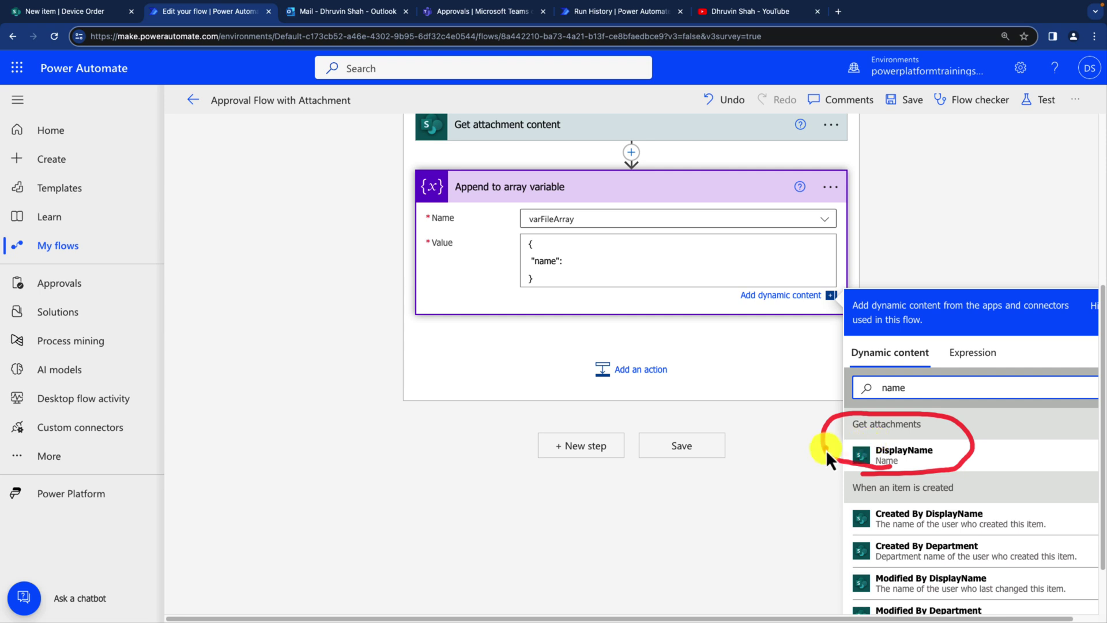
drag(826, 450, 576, 268)
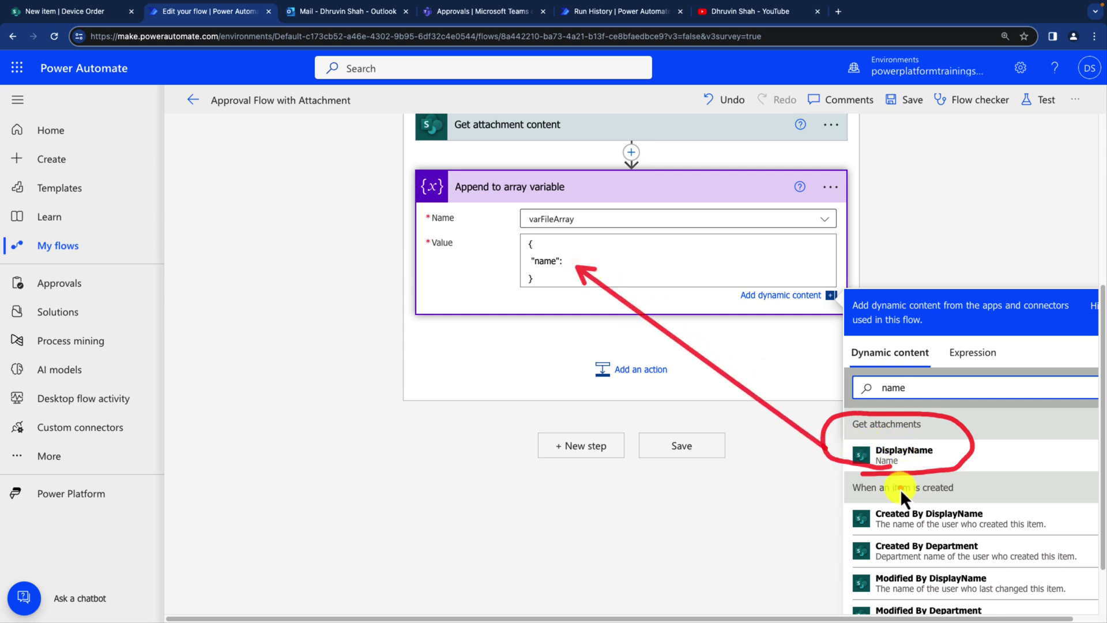
click(901, 457)
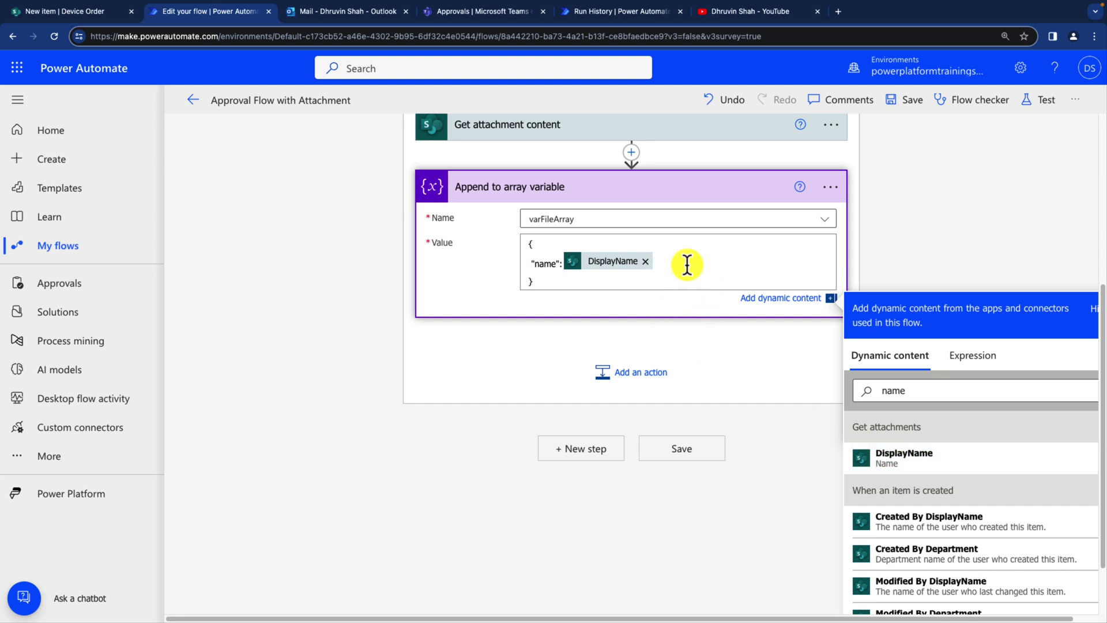
text(,)
key(Return)
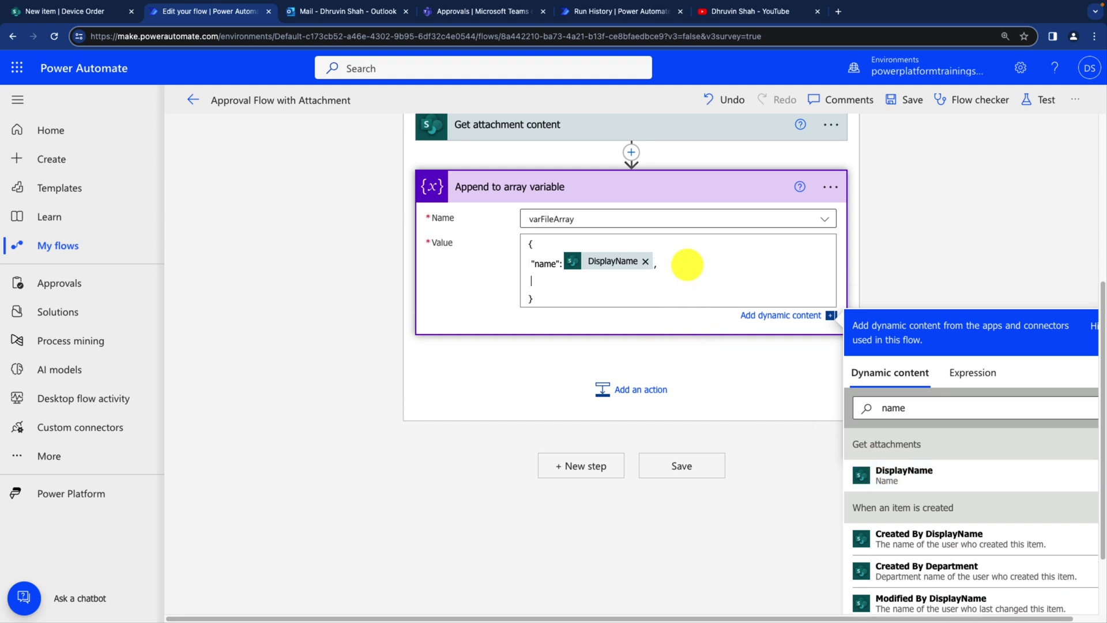
text("content":)
Step: Insert the Attachment Content token after "content": in the Append to array value
drag(939, 408, 808, 406)
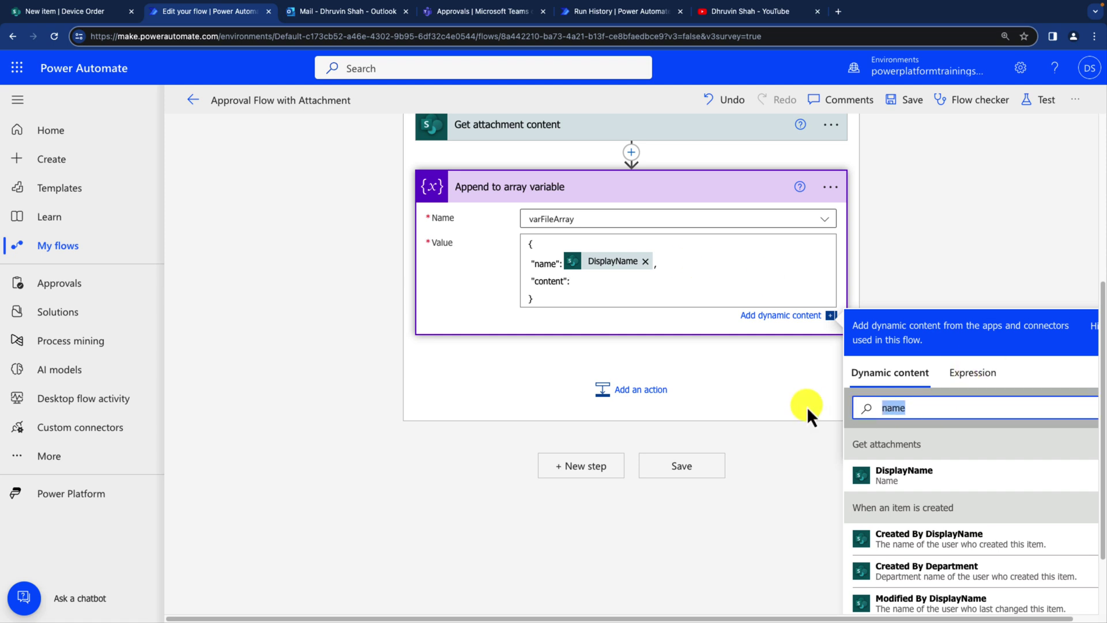
text(co)
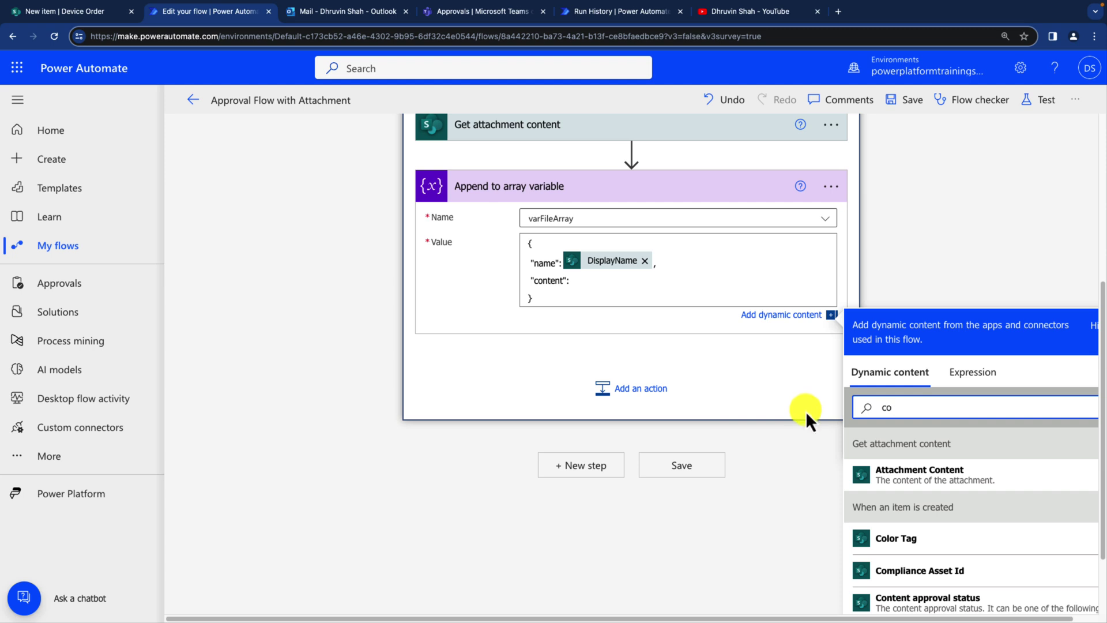
drag(841, 431, 1032, 503)
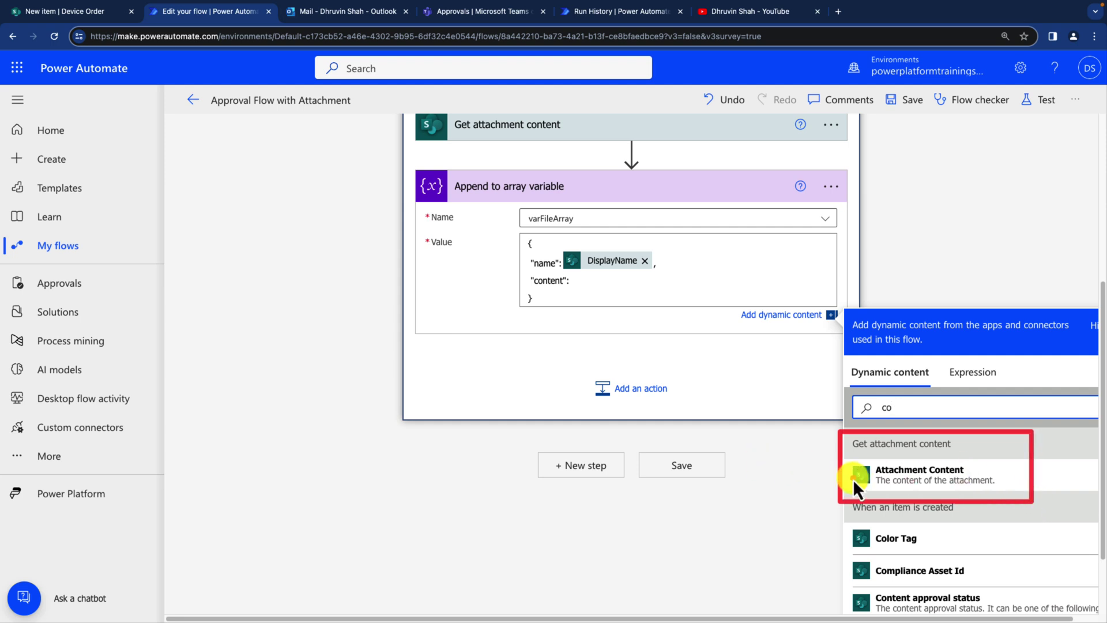
mouse_move(850, 476)
mouse_down()
mouse_move(655, 306)
mouse_move(654, 322)
mouse_up()
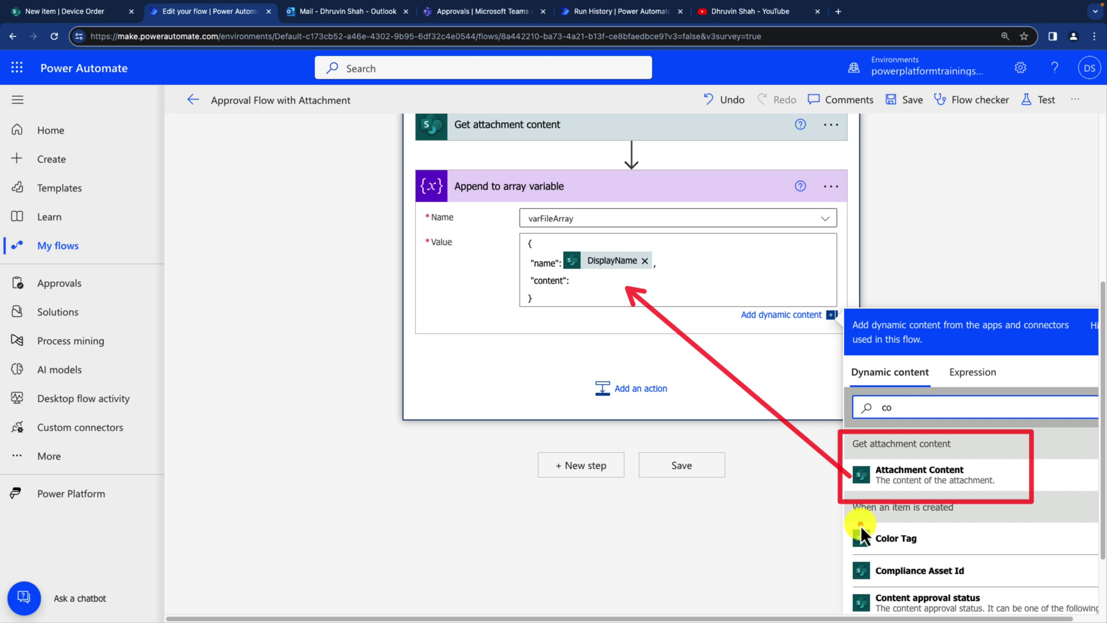
key(Escape)
click(910, 476)
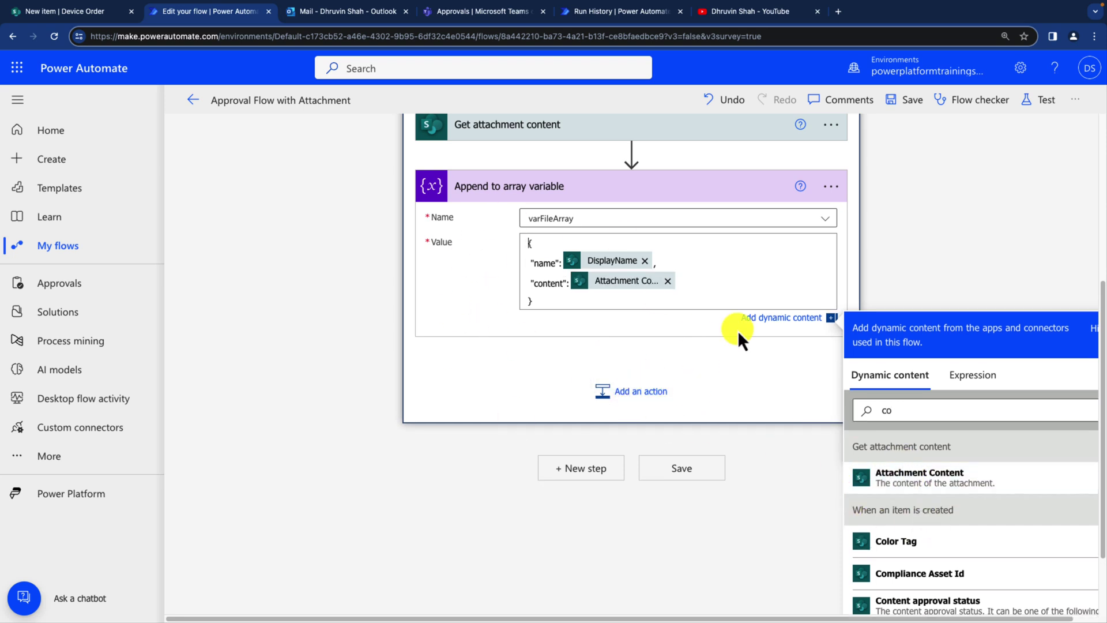
Step: Add a 'Device Approval' Start and wait for an approval, Approve/Reject – Everyone must approve, and begin entering the approver's e-mail
click(582, 468)
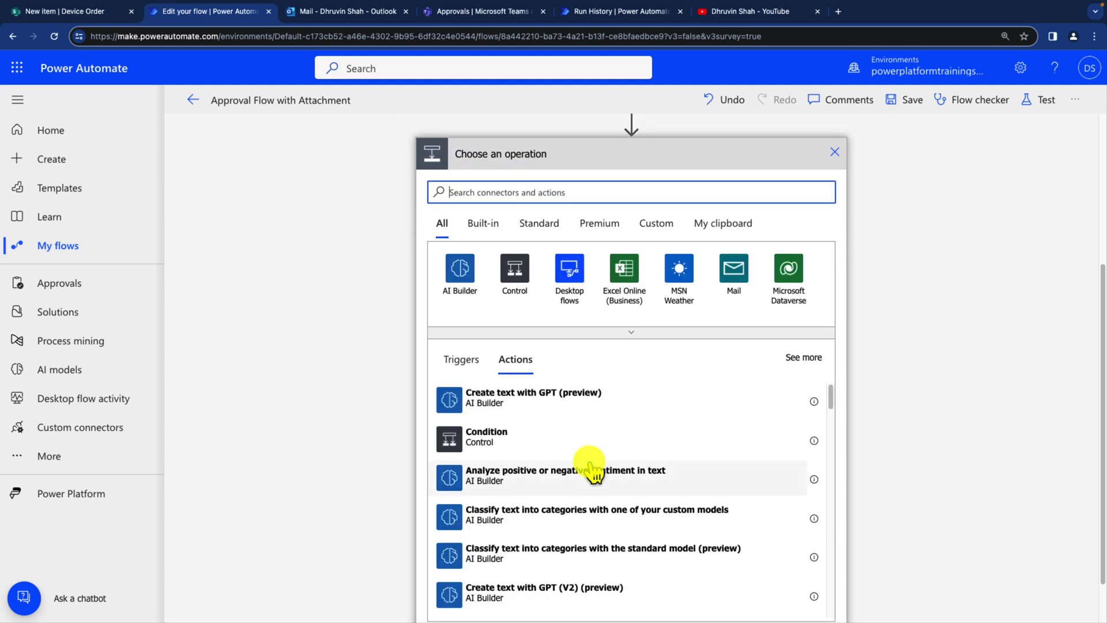
text(approval)
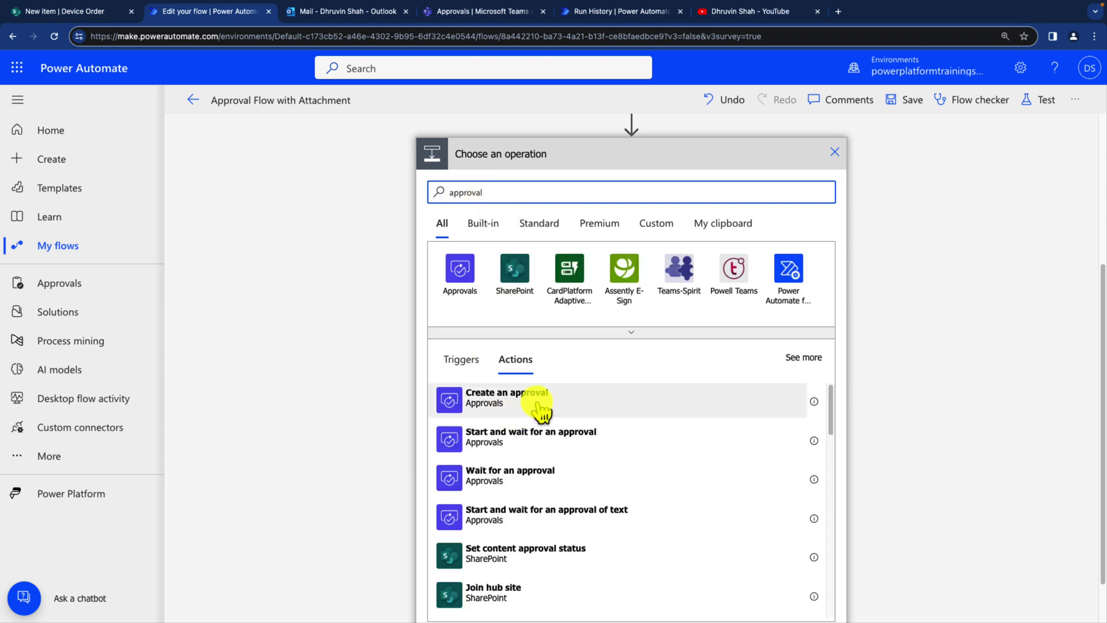
click(556, 447)
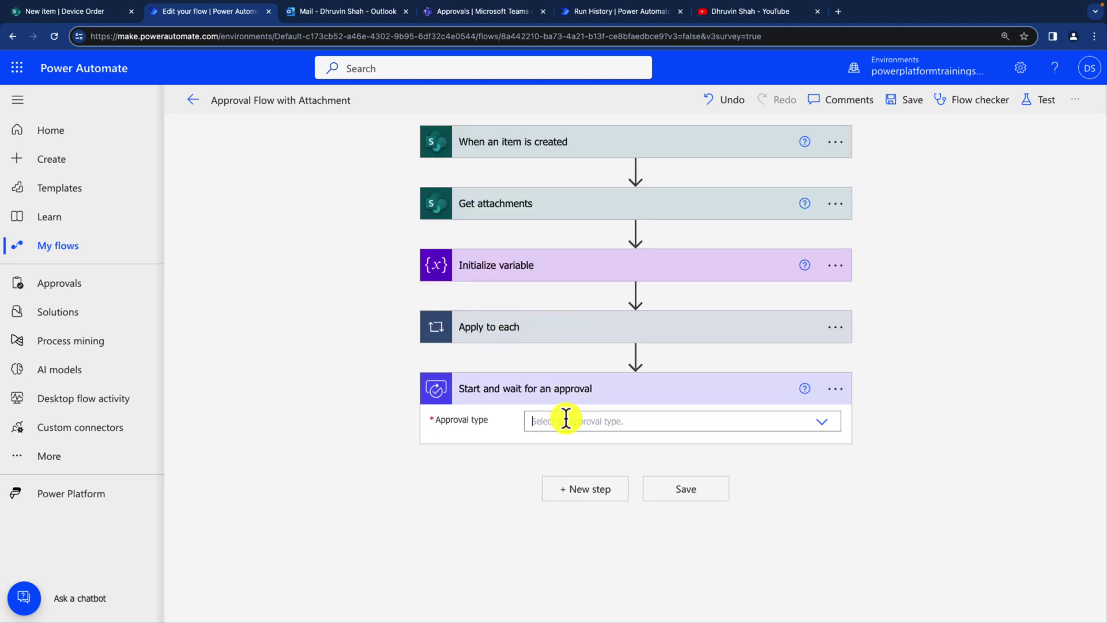
click(564, 421)
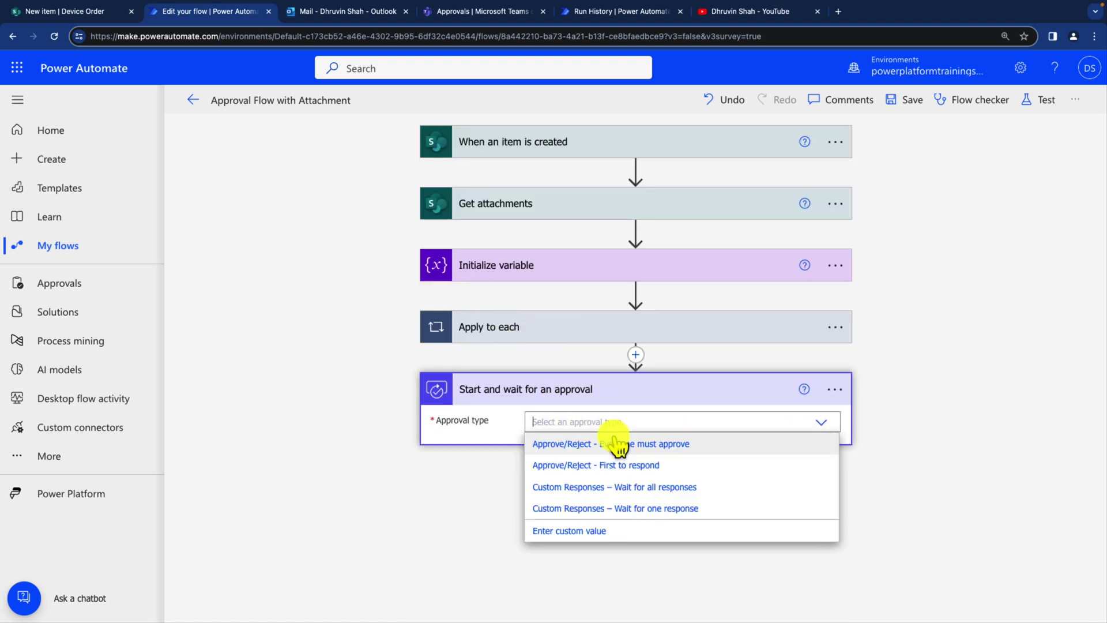
click(597, 443)
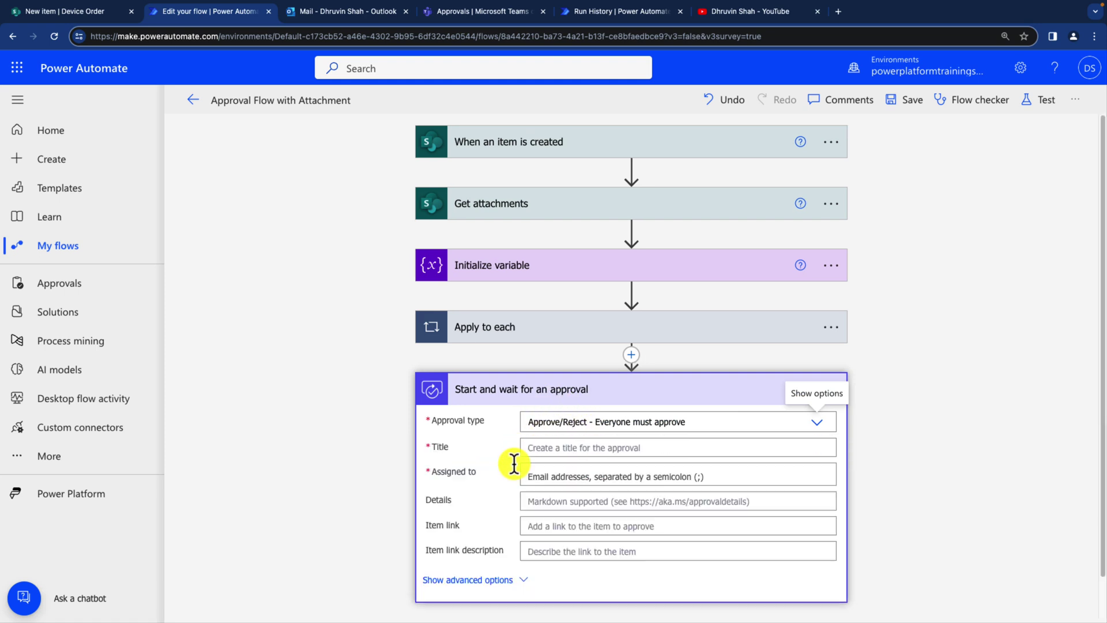
click(549, 450)
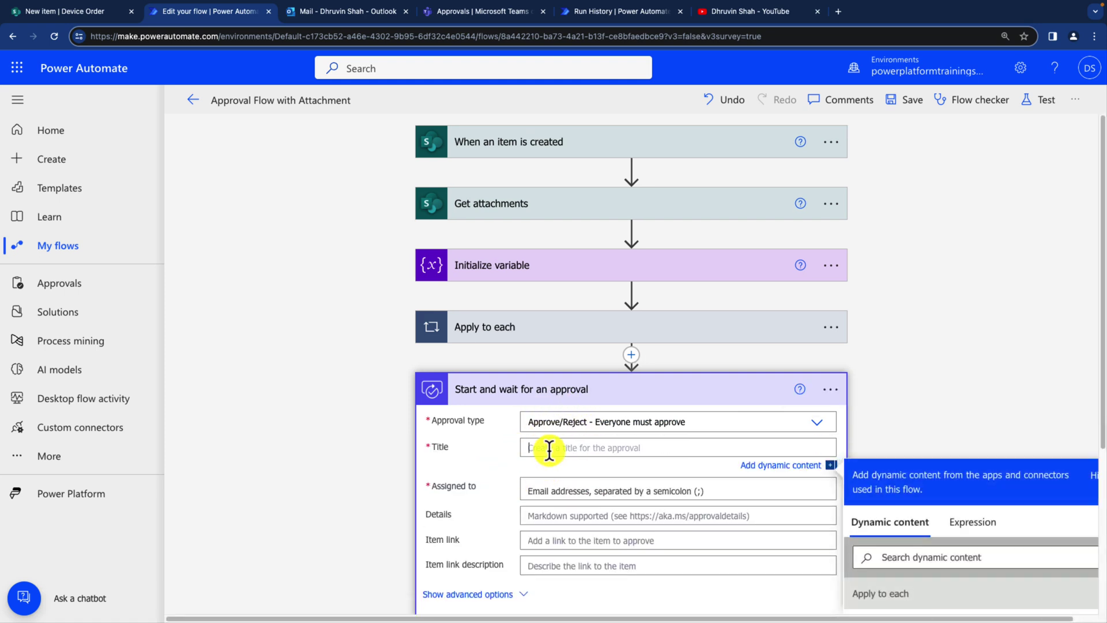
text(Device Approval)
click(604, 486)
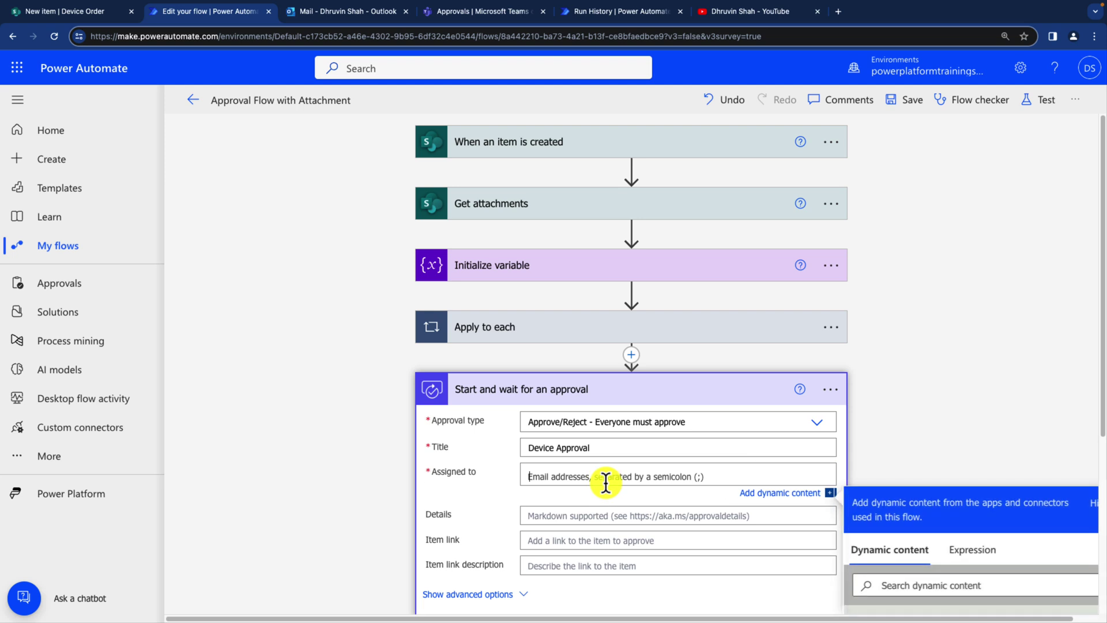
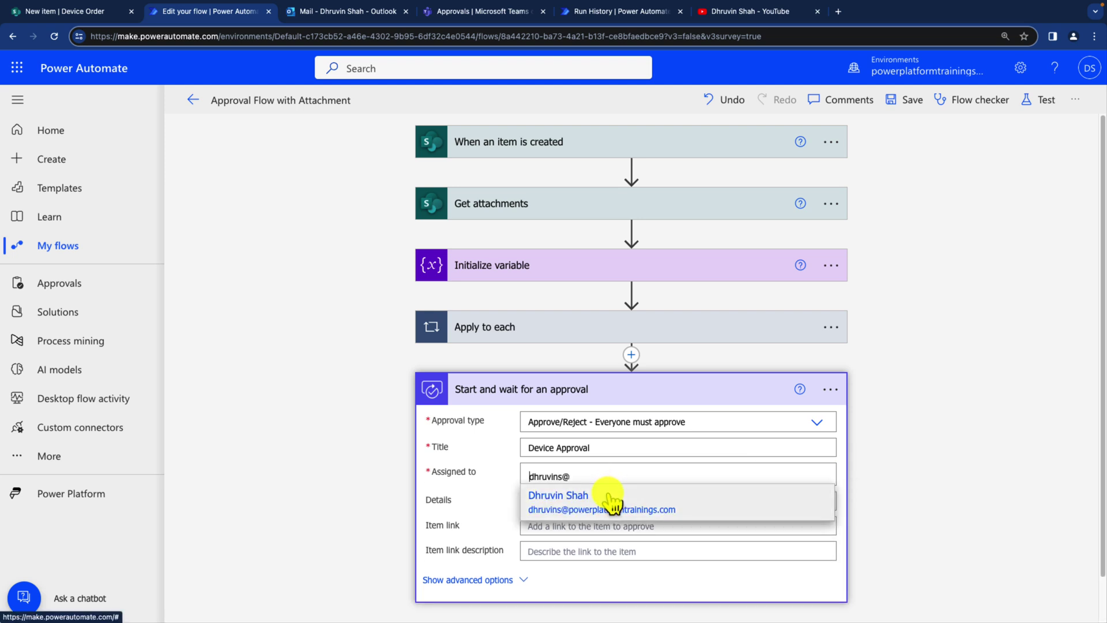
Step: Assign the approval to the suggested approver and reveal its advanced options
click(610, 496)
scroll(534, 484, down, 2)
click(526, 498)
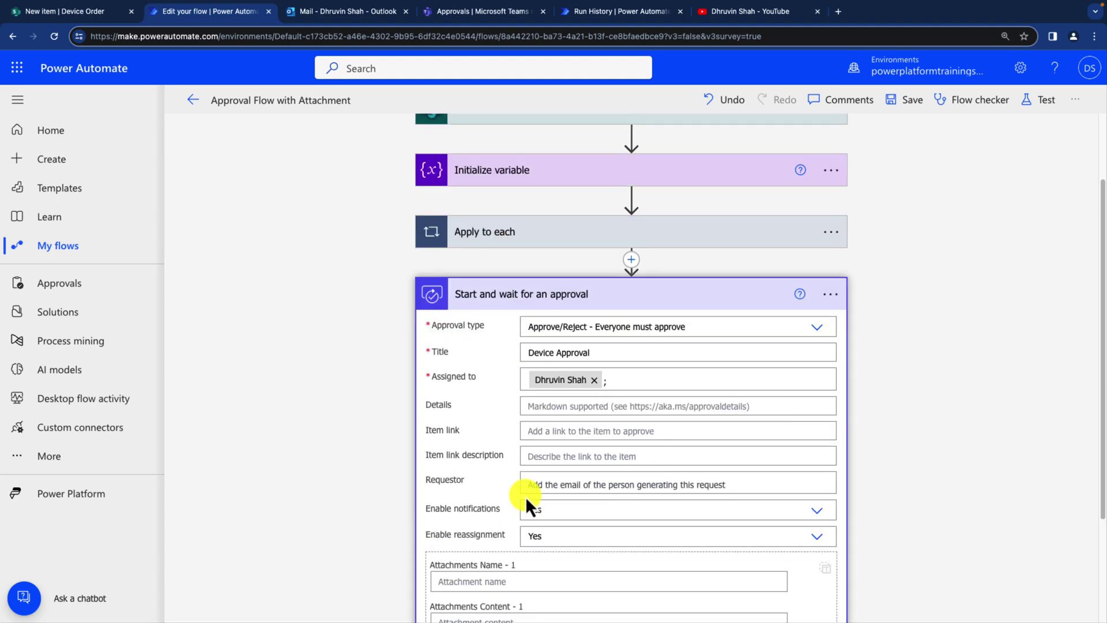
Step: Switch Attachments to accept a whole array and set it to the varFileArray variable
scroll(552, 455, down, 2)
scroll(554, 452, down, 2)
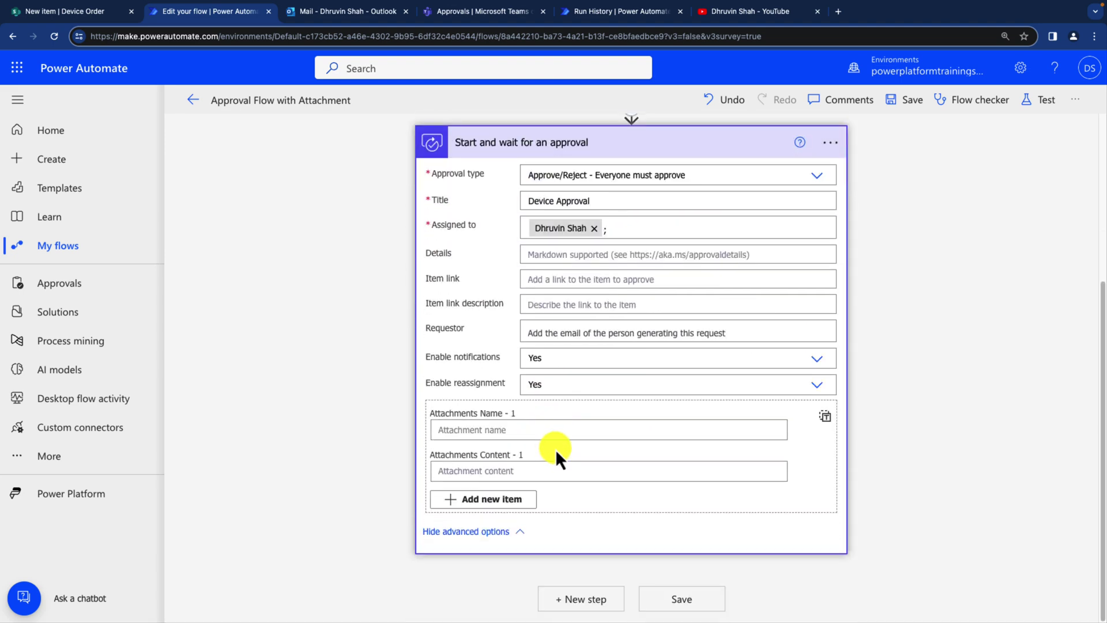
mouse_move(408, 397)
mouse_down()
mouse_move(818, 521)
mouse_move(857, 520)
mouse_up()
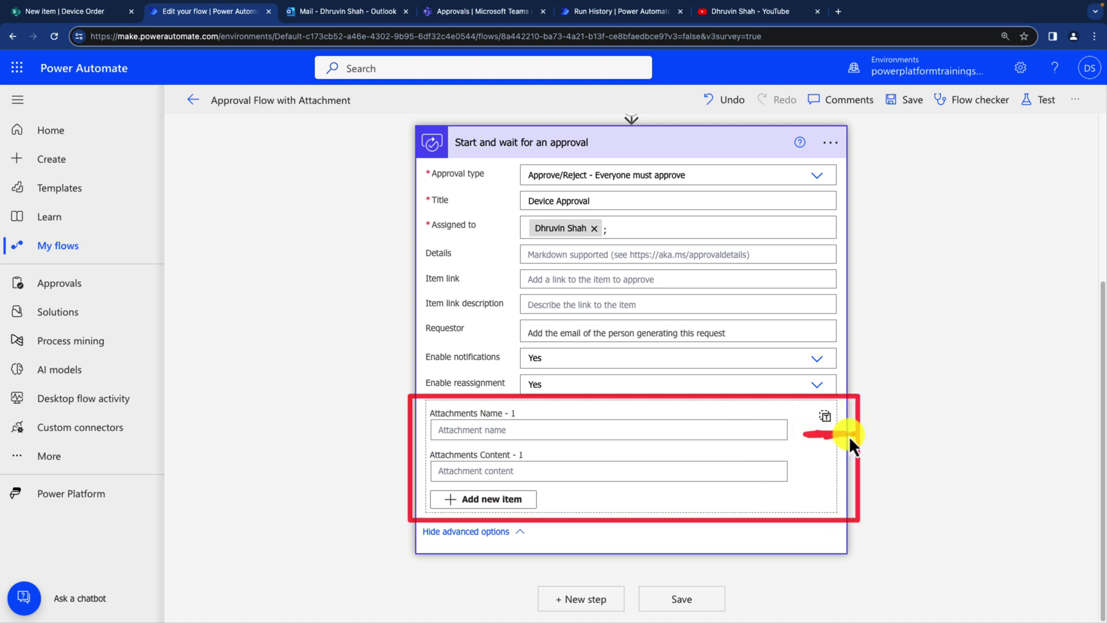
drag(930, 479, 843, 424)
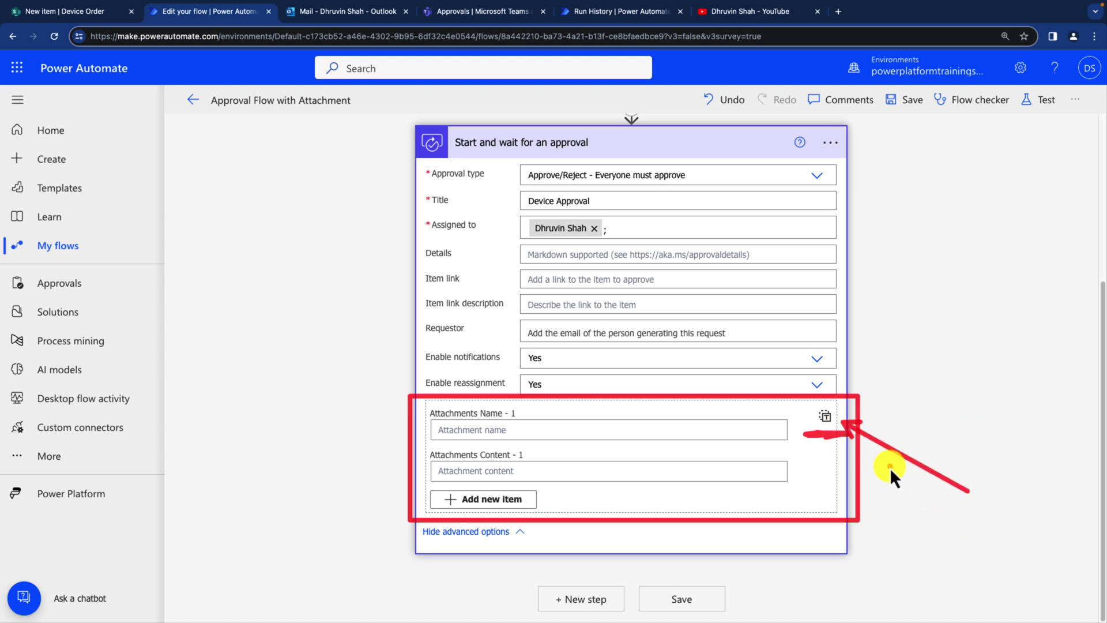
click(825, 416)
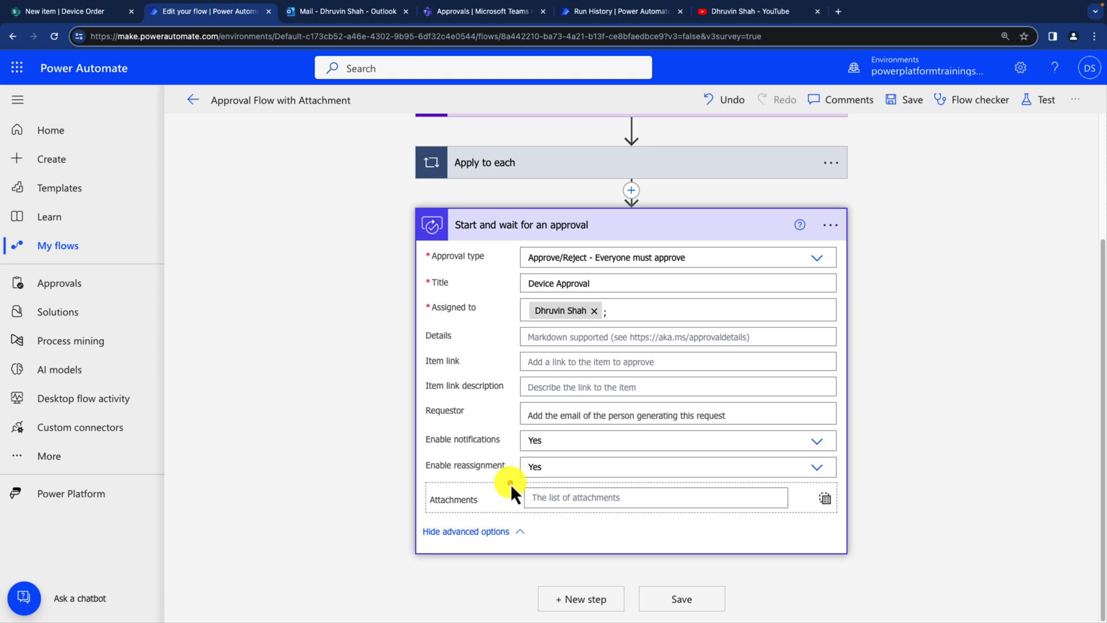
mouse_move(511, 483)
mouse_down()
mouse_move(687, 515)
mouse_move(749, 515)
mouse_up()
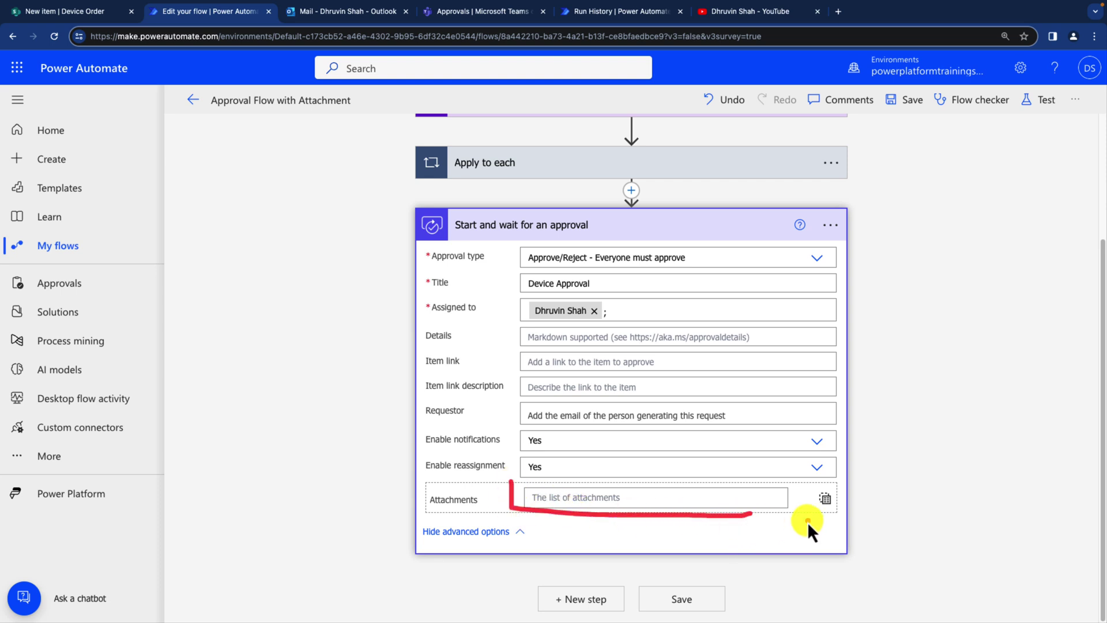
click(627, 497)
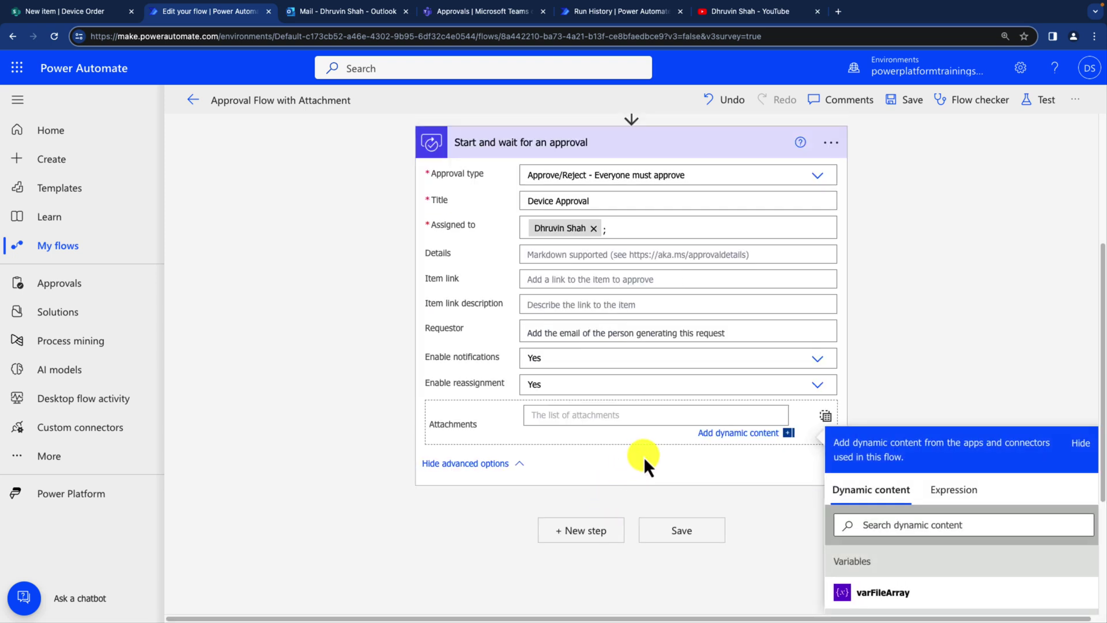
click(888, 594)
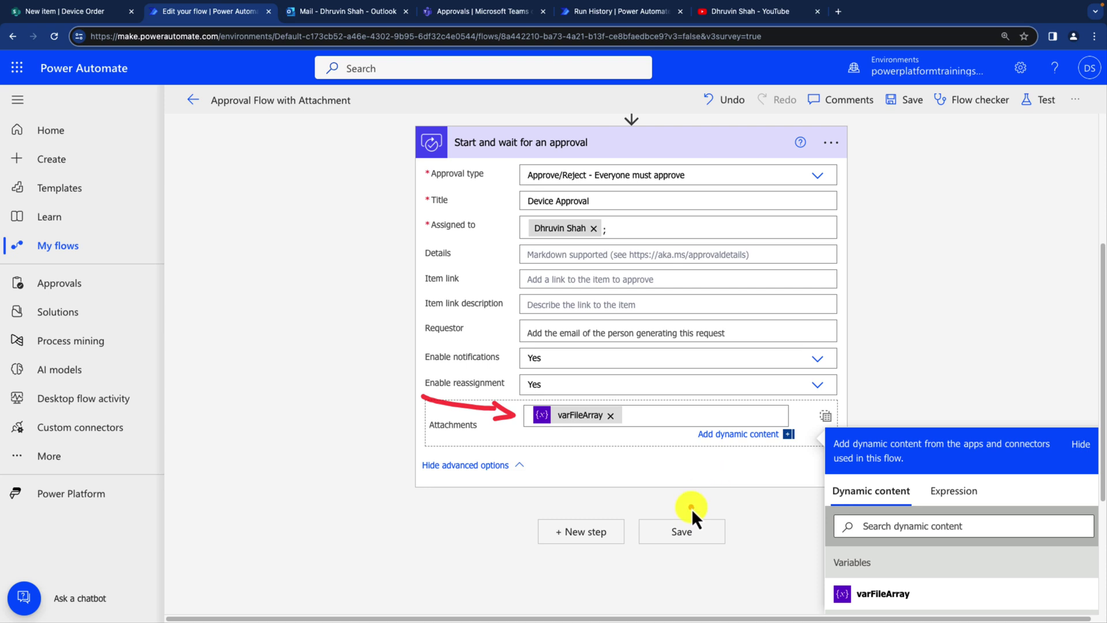
Step: Save the approval flow, start a manual test run, and go to the SharePoint Device Order list
click(680, 531)
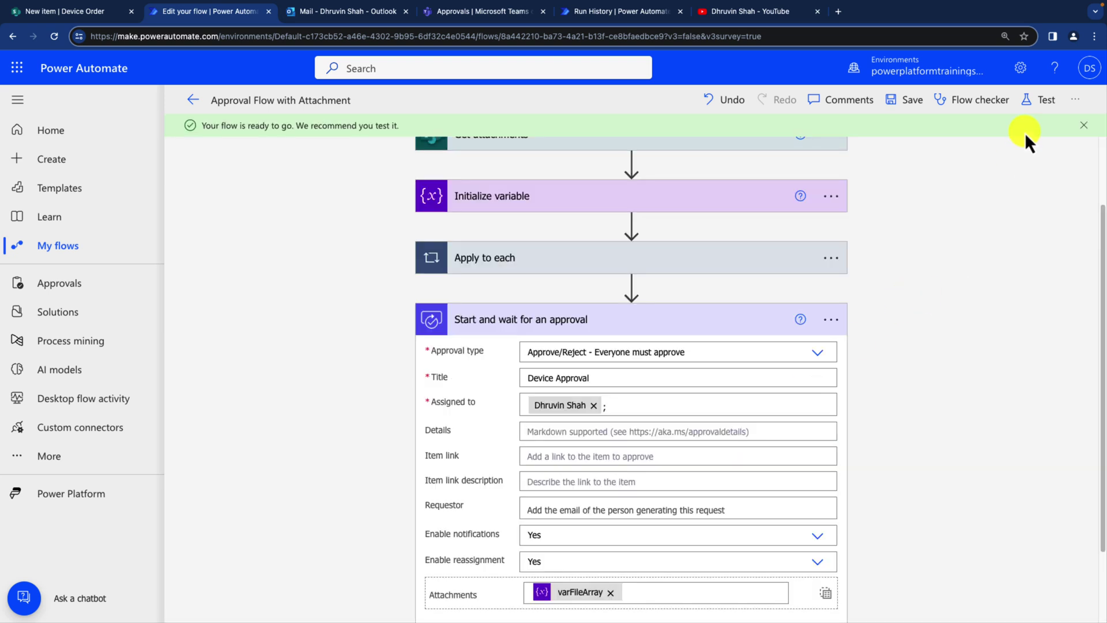
click(1040, 103)
click(879, 138)
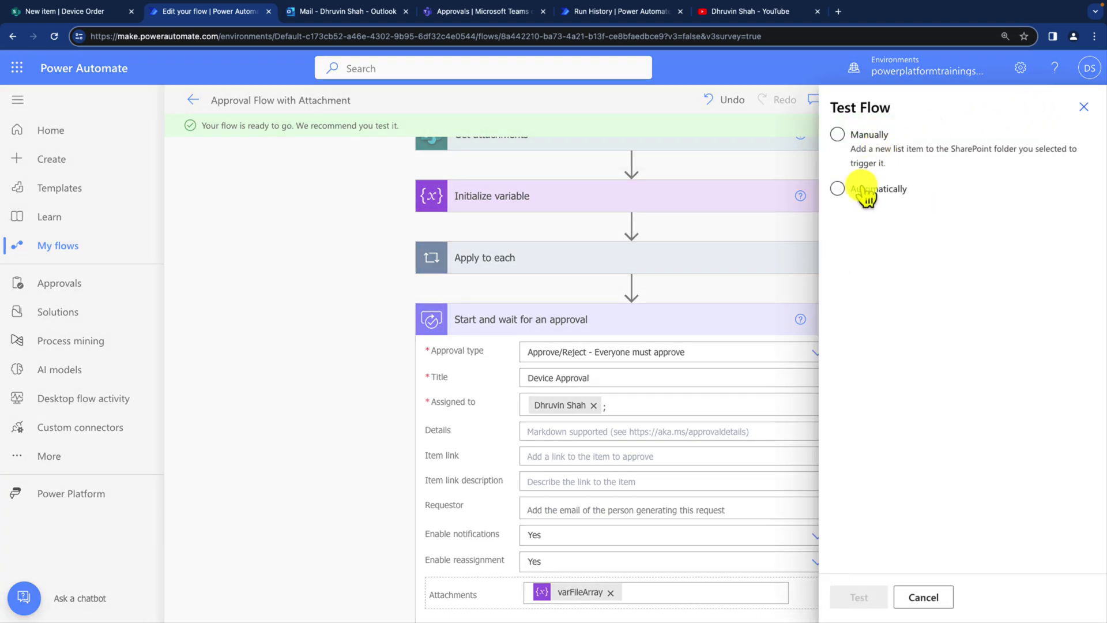
click(851, 138)
click(859, 599)
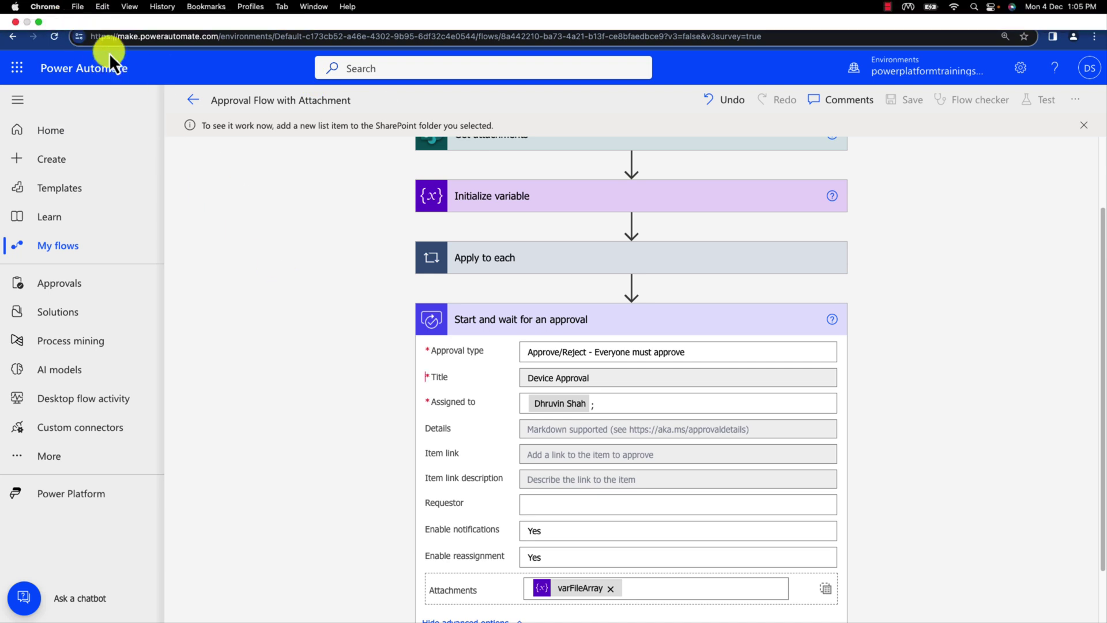
click(91, 14)
Step: Create item 'Device A' with India Leave policy.pdf and the Notification Process file attached
click(199, 139)
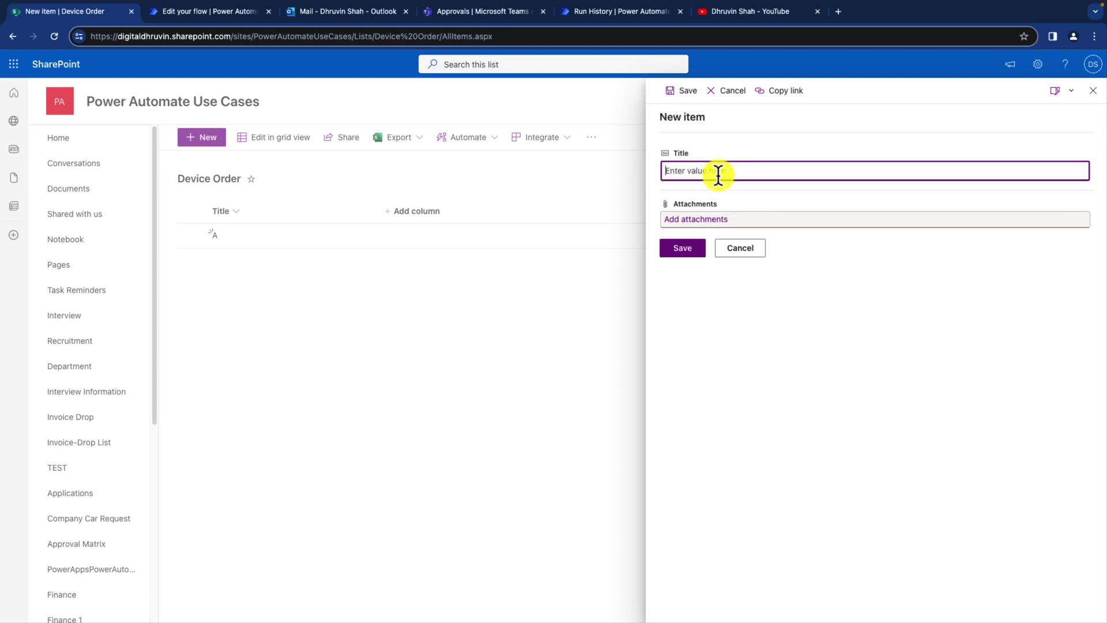
text(Device A)
click(722, 233)
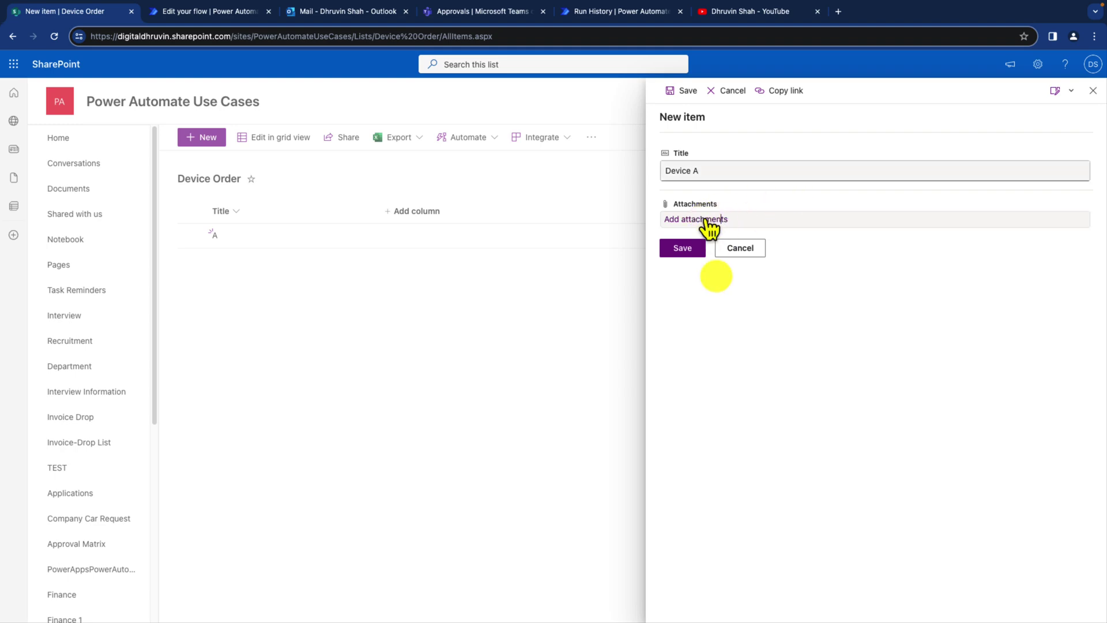
click(494, 317)
shift+click(494, 329)
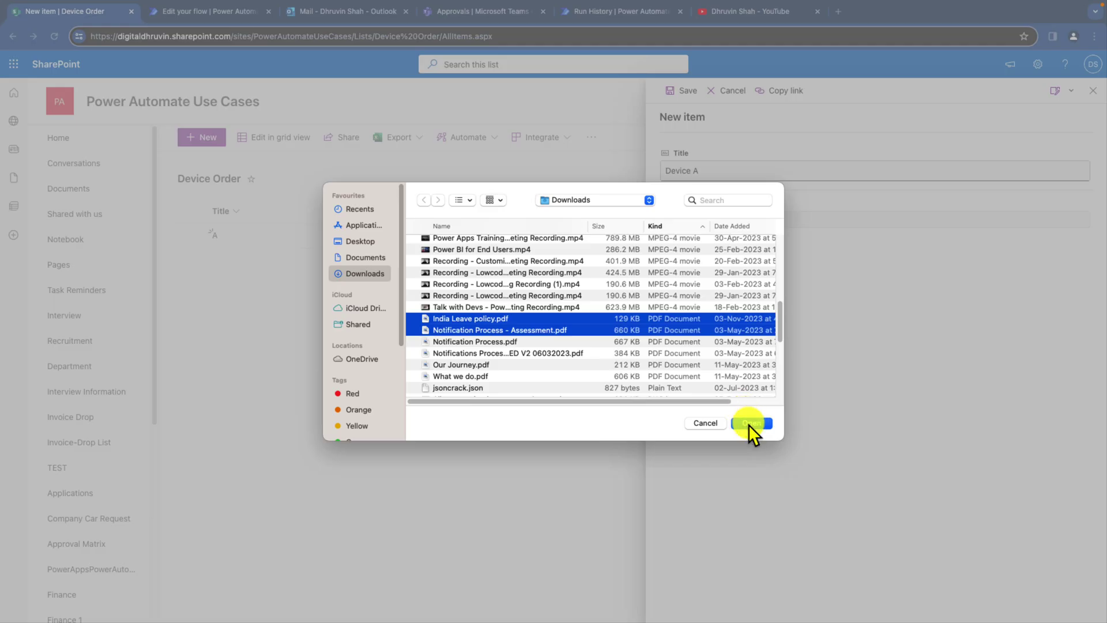
click(748, 425)
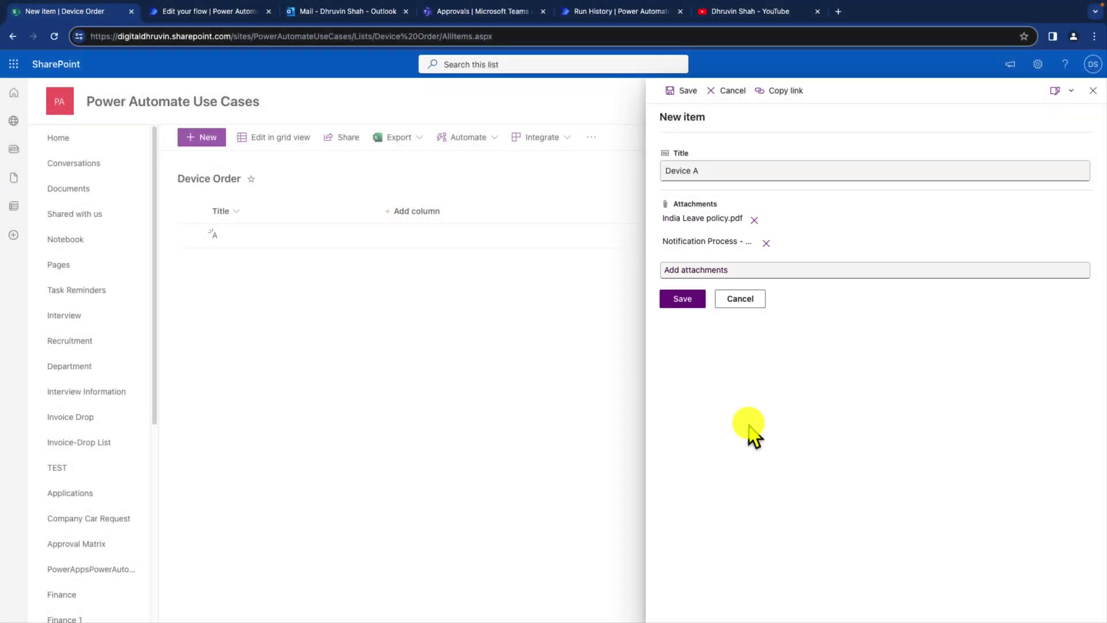
click(682, 298)
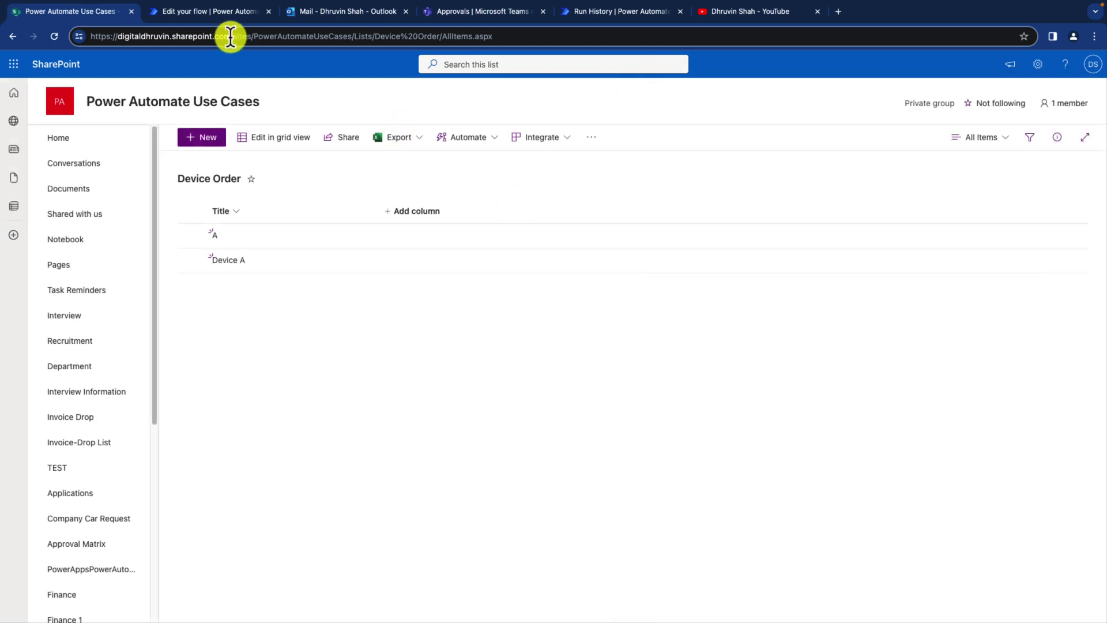
click(216, 17)
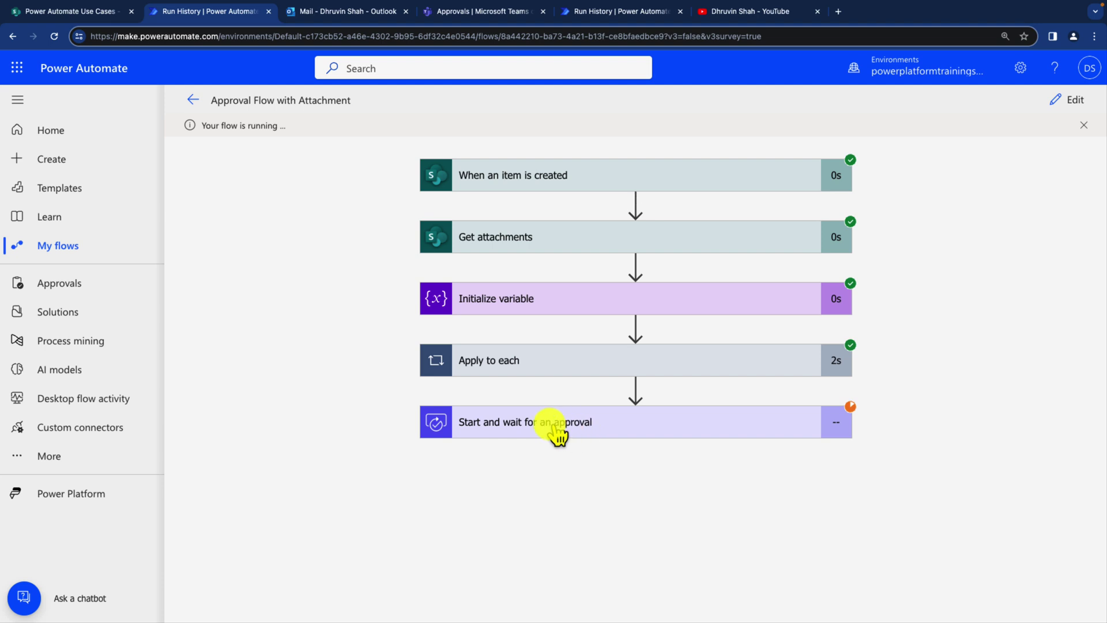
Step: Expand the pending 'Start and wait for an approval' step in the flow run
click(625, 432)
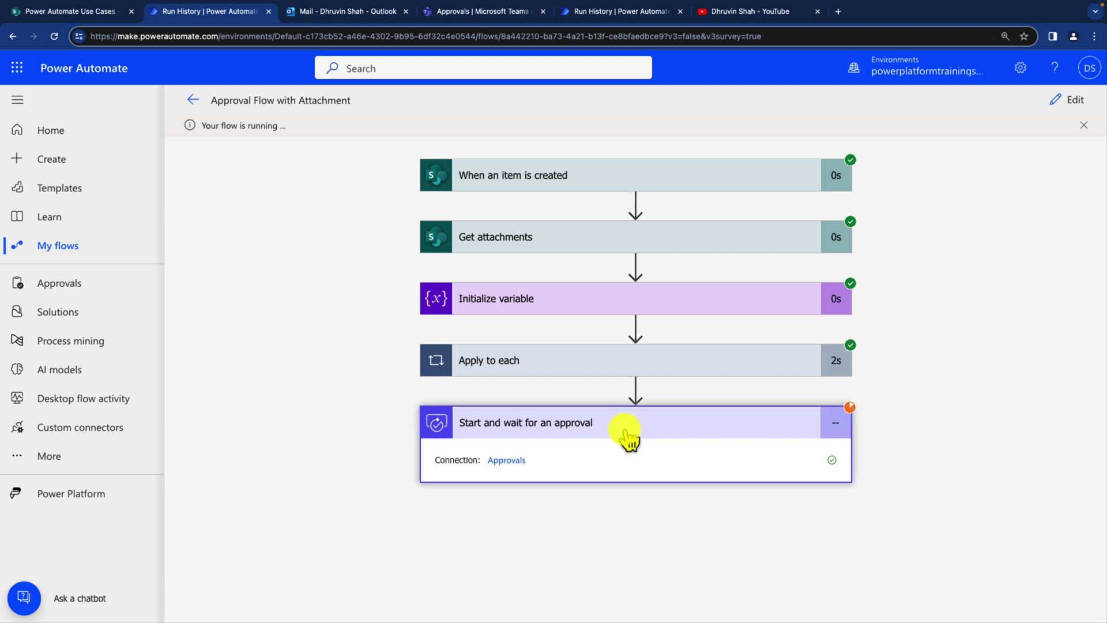
Step: Open the Device Approval request from the Teams Activity feed and mark its two attachments
click(473, 12)
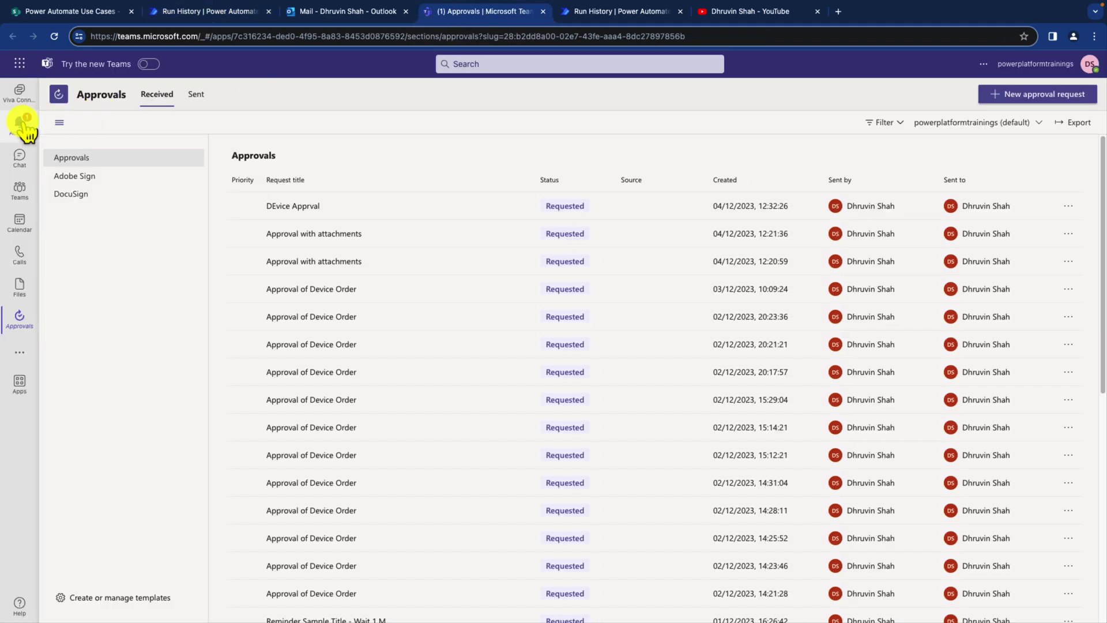
click(23, 126)
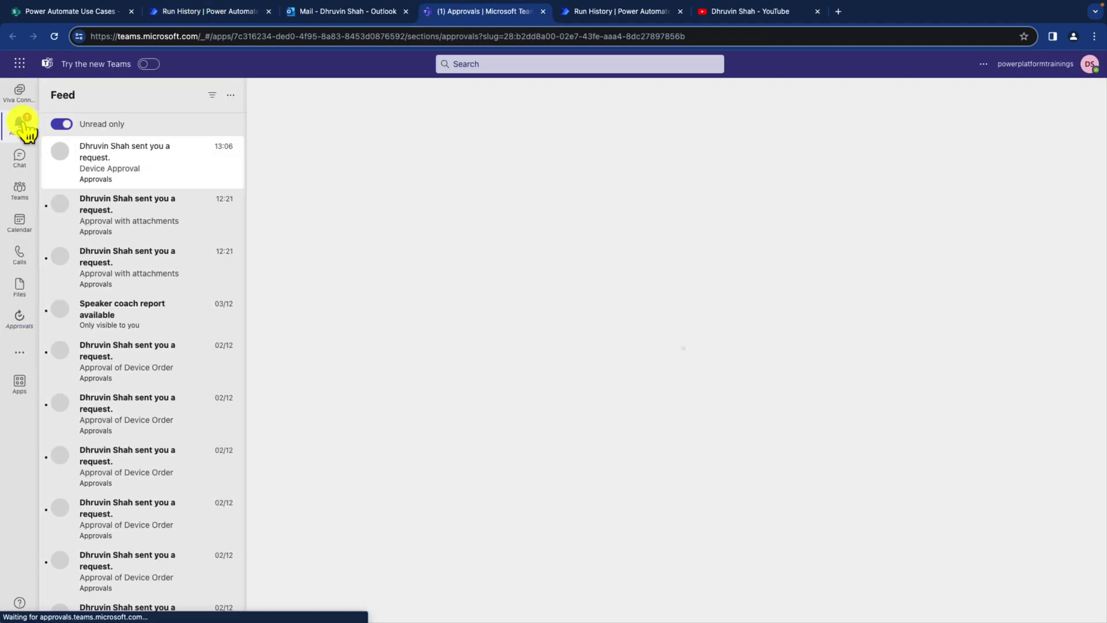
click(124, 172)
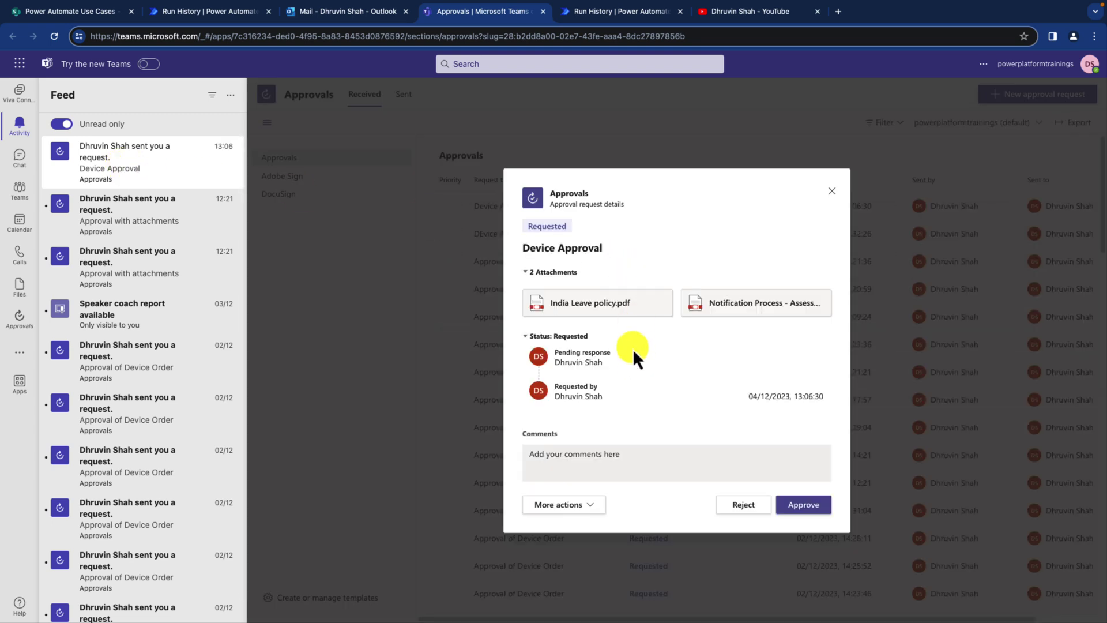
drag(514, 278, 835, 325)
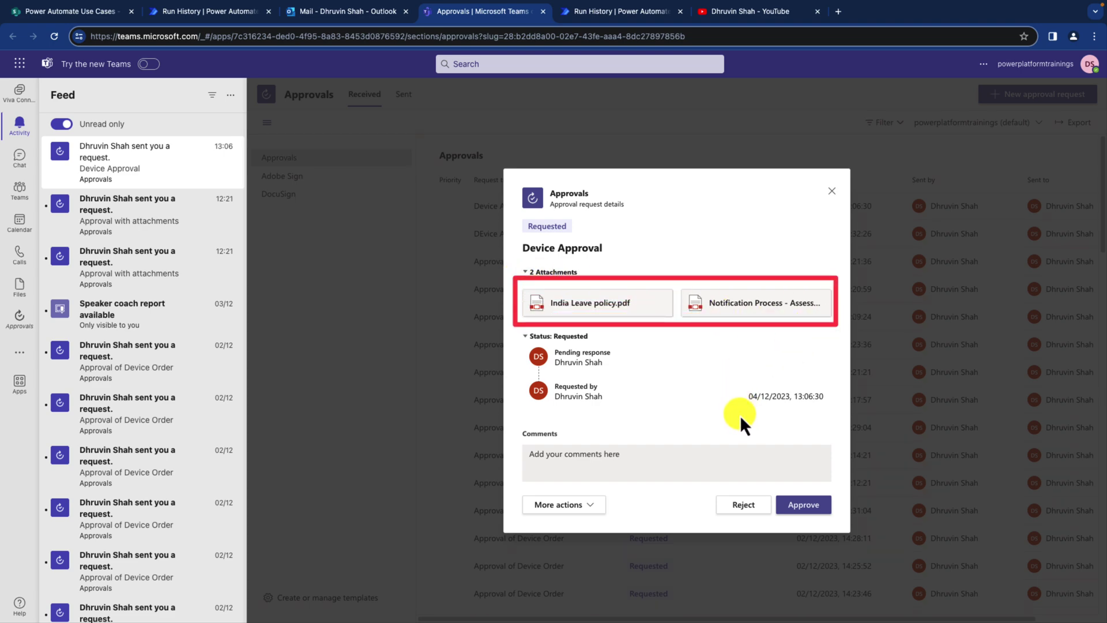
drag(741, 414, 634, 325)
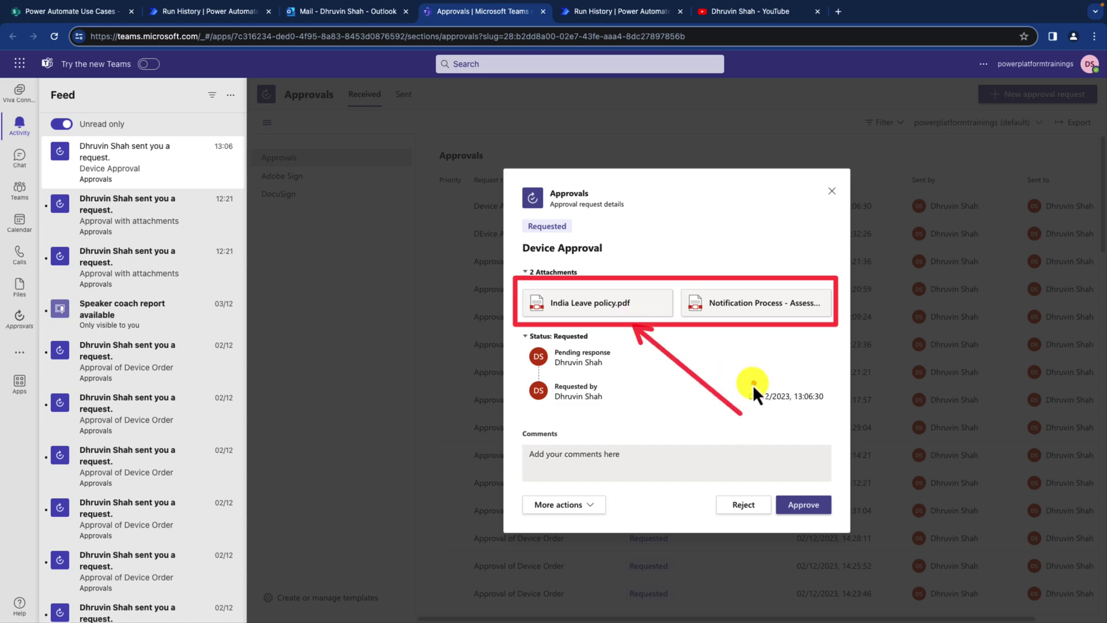
click(364, 13)
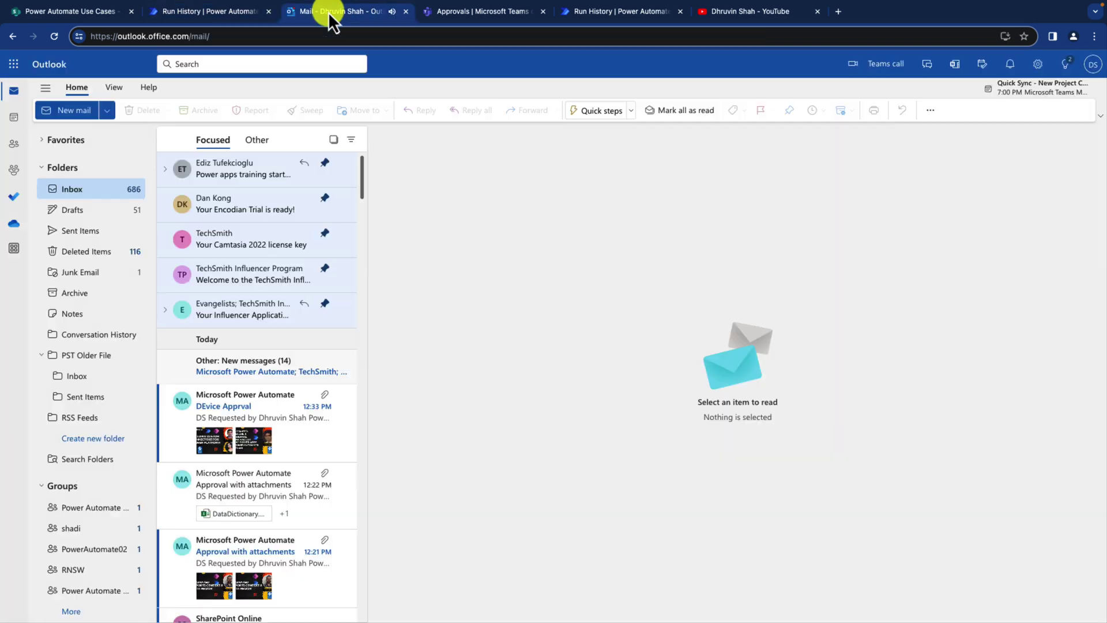
Step: Open the Device Approval email and outline its approval card and two attached files
click(230, 406)
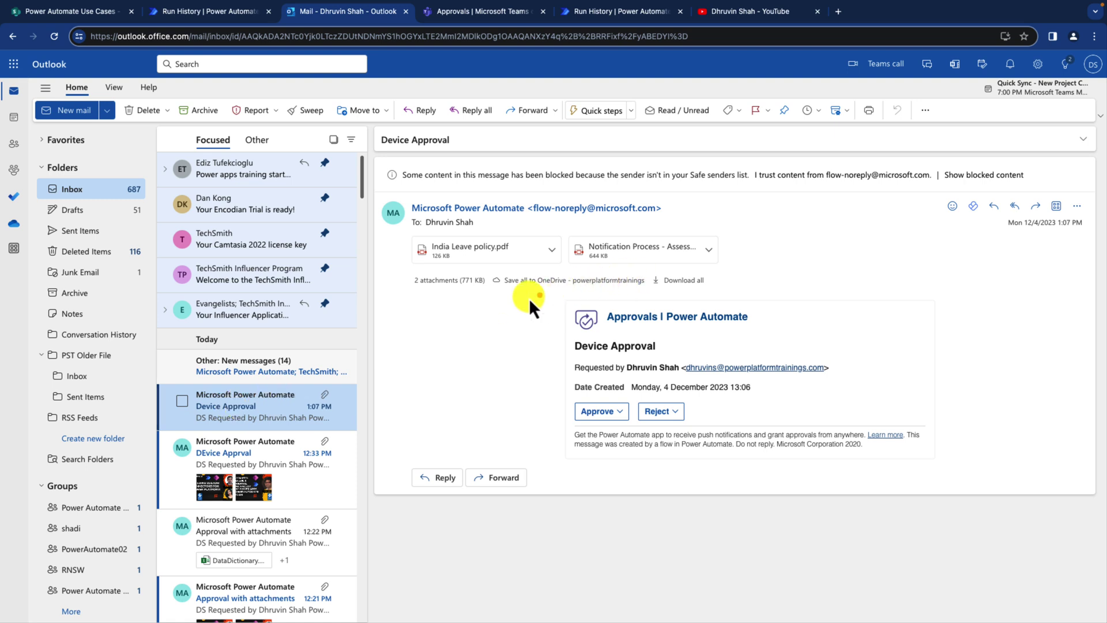
drag(519, 295, 984, 468)
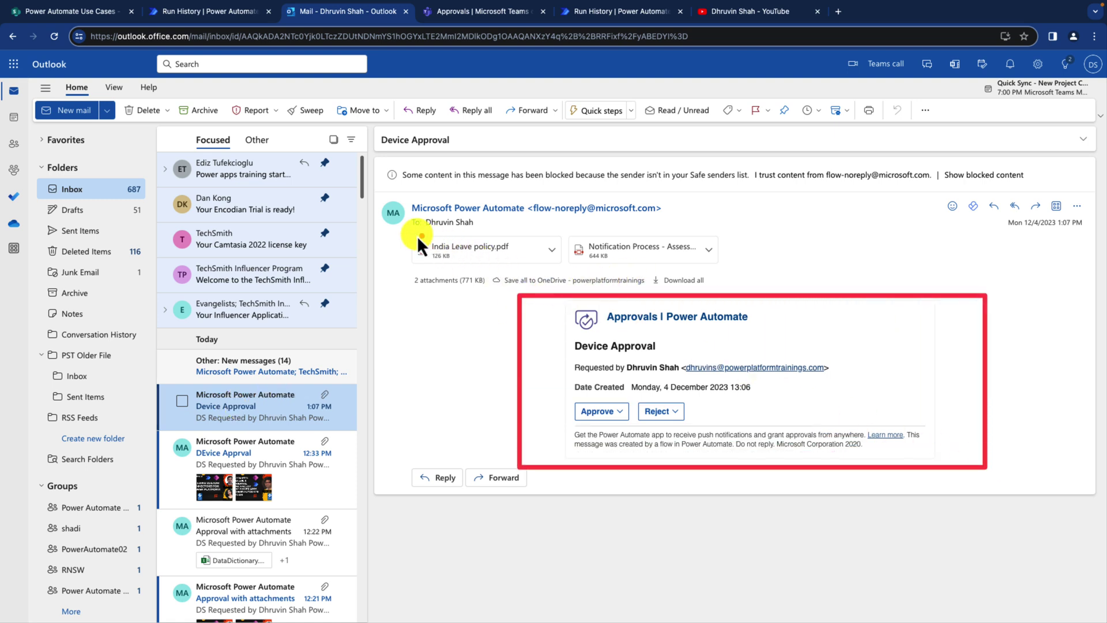
drag(447, 245, 745, 275)
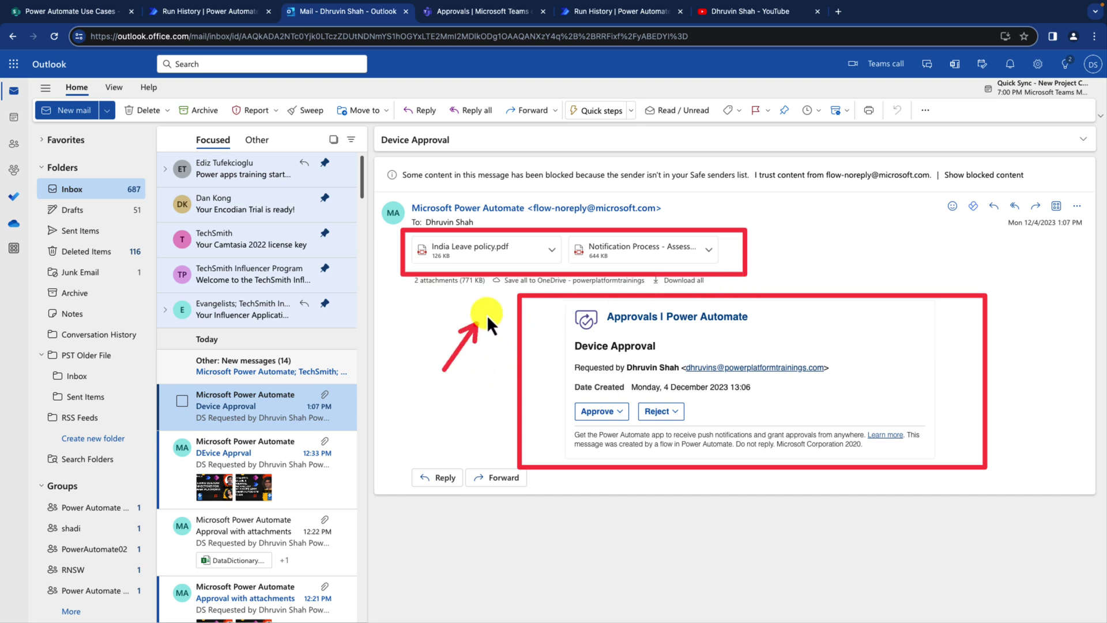
drag(503, 299, 560, 270)
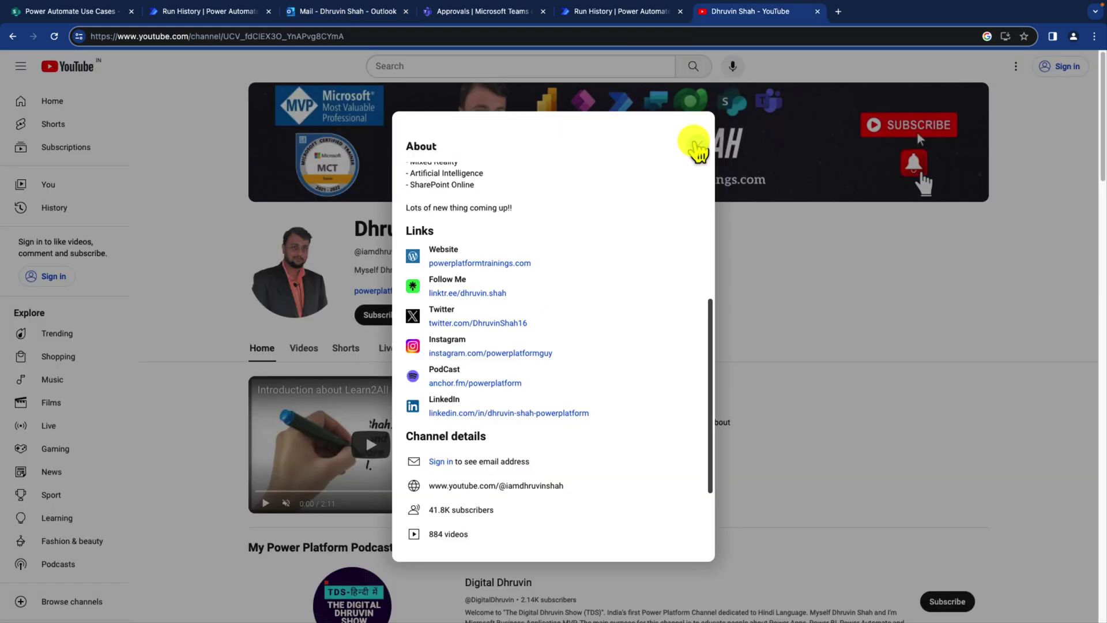
click(698, 144)
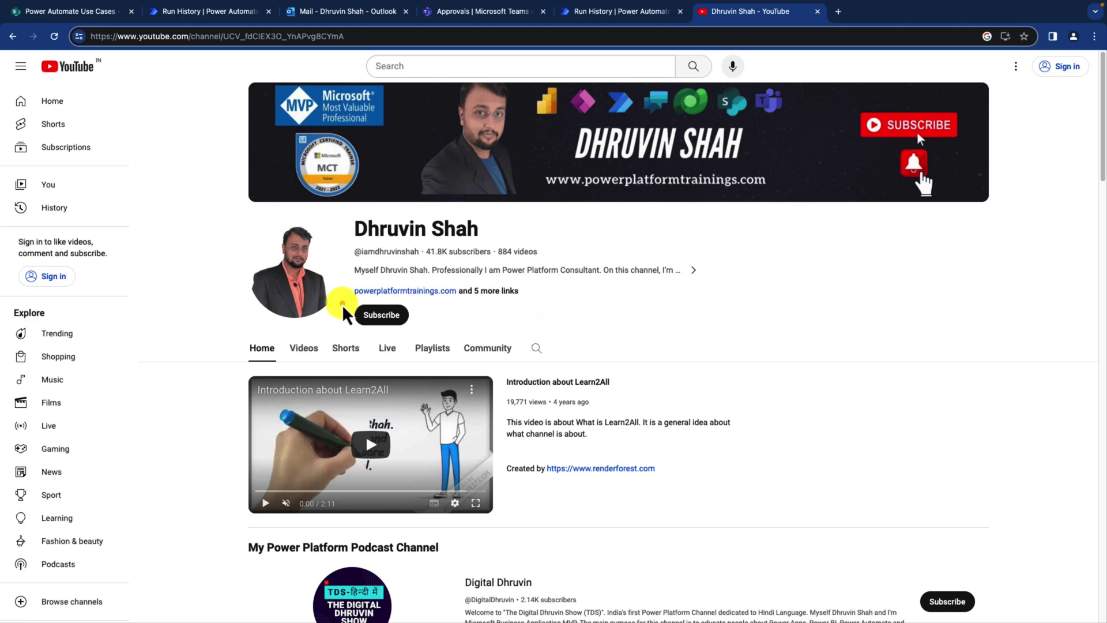
Step: Highlight the subscribe area and website link, then open and outline the channel's full links list
drag(341, 300, 459, 334)
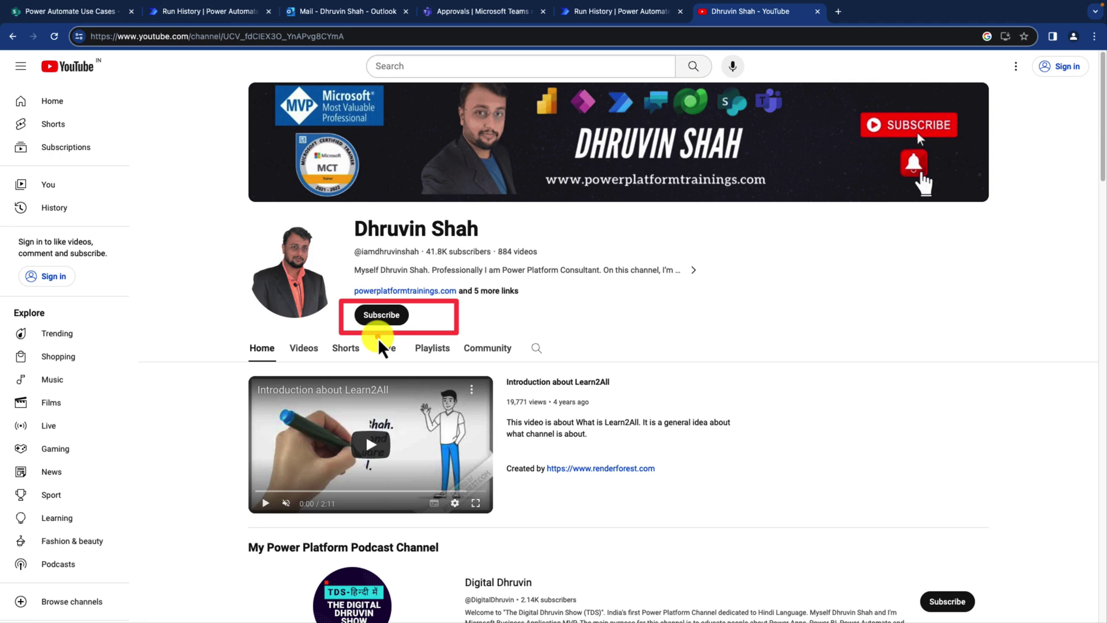
drag(340, 275, 531, 299)
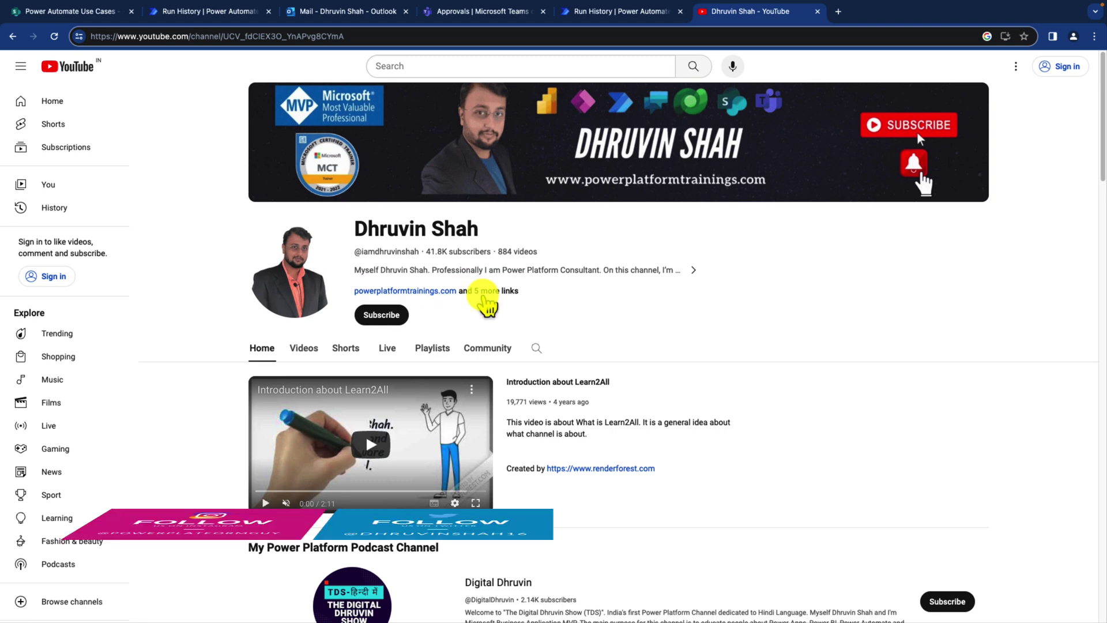
click(484, 291)
scroll(550, 322, down, 10)
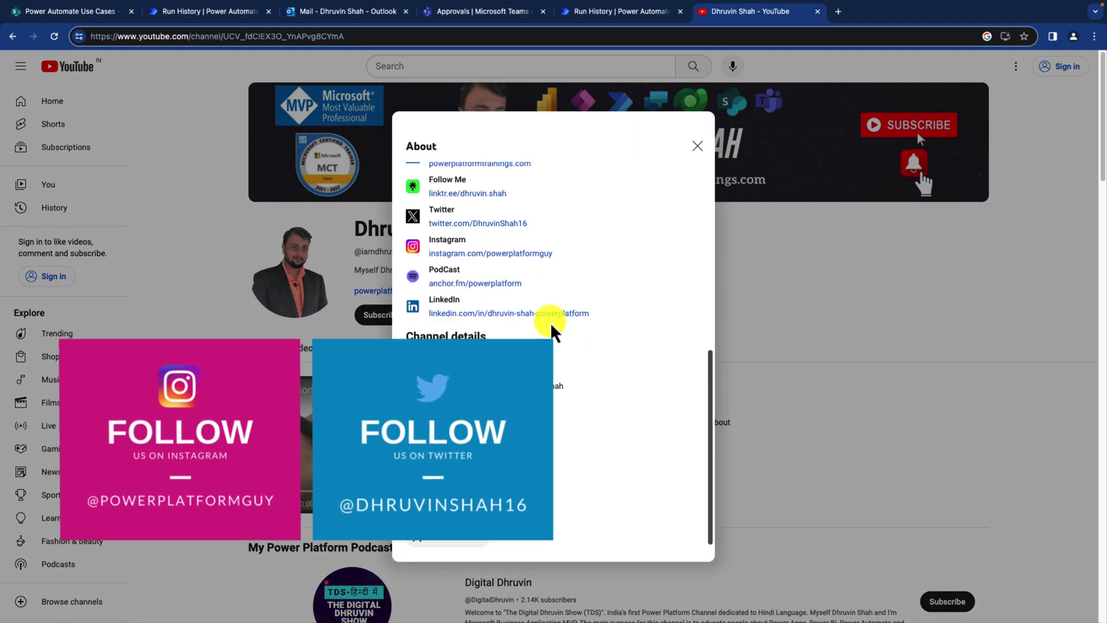
scroll(551, 323, up, 3)
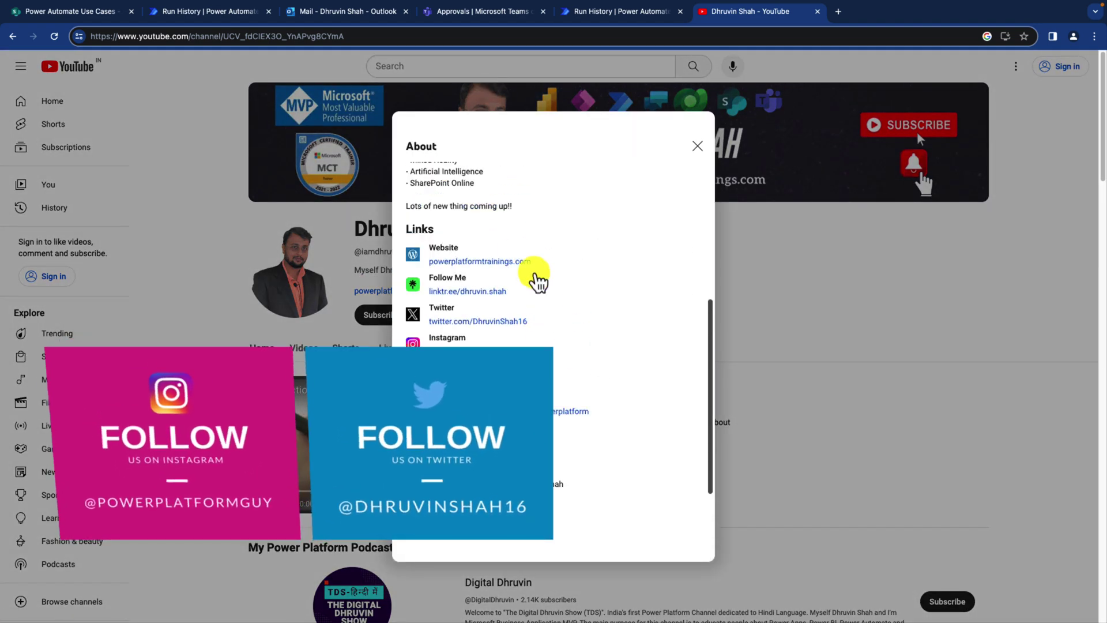
drag(397, 217, 492, 345)
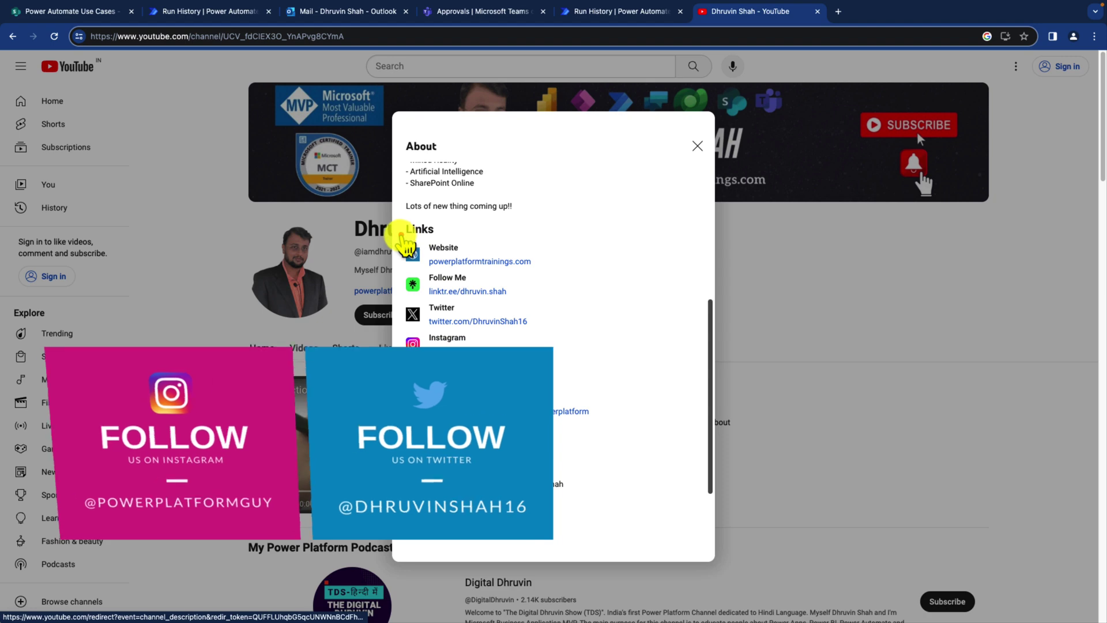
mouse_move(399, 235)
mouse_down()
mouse_move(507, 321)
mouse_move(617, 349)
mouse_move(624, 423)
mouse_up()
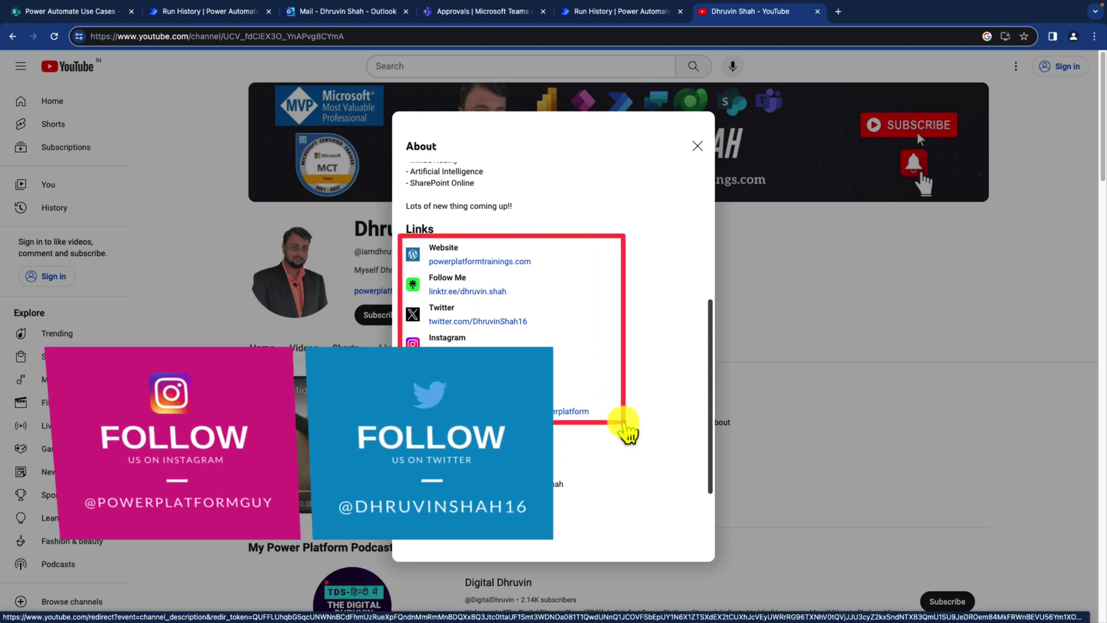